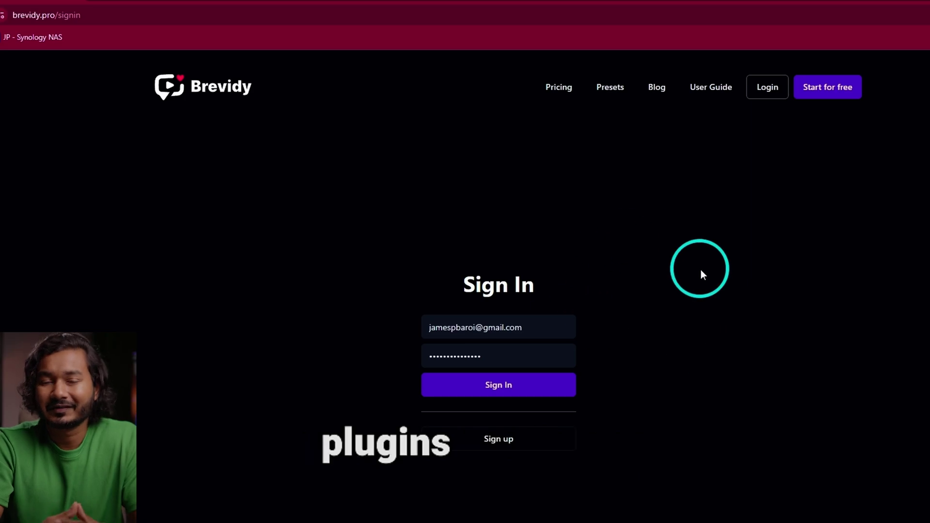
- Sign in to the Brevidy website and look over the aescripts ZXP/UXP Installer page
click(507, 385)
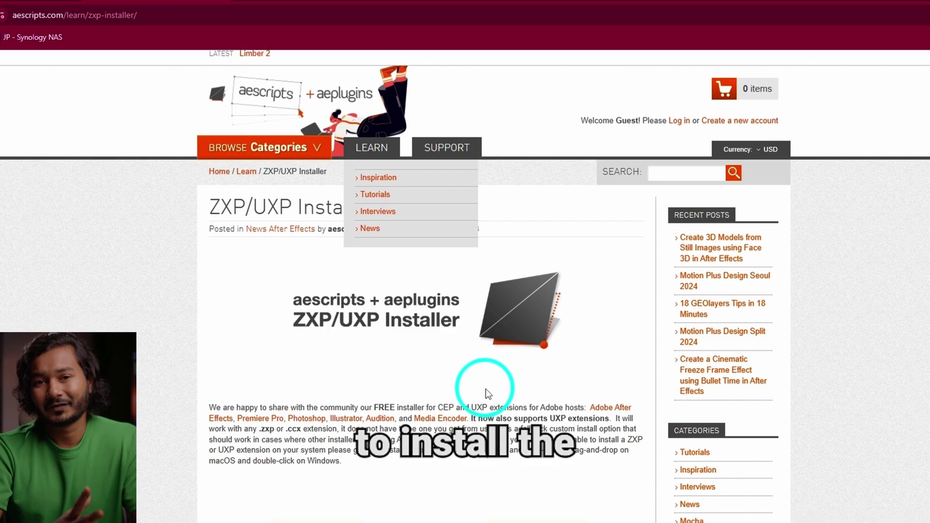
scroll(484, 394, down, 7)
scroll(394, 305, up, 6)
scroll(409, 405, down, 6)
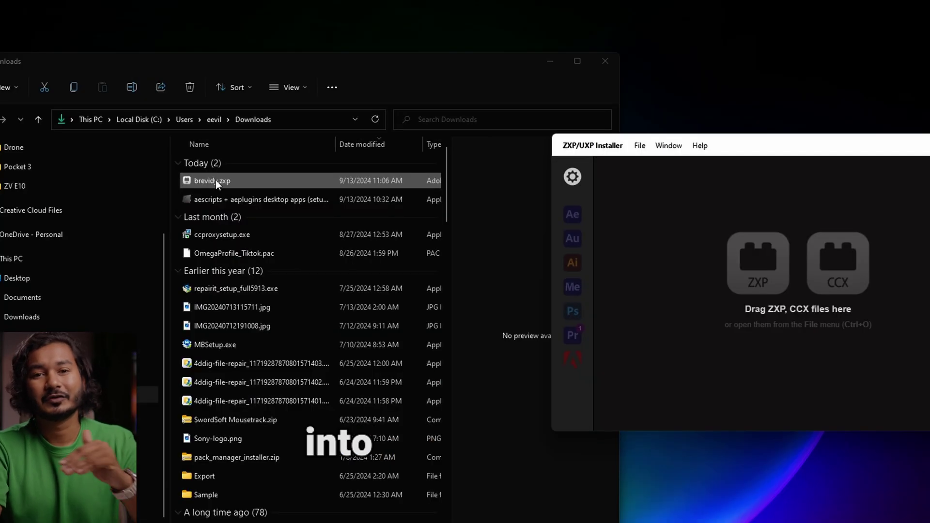
- Install brevidy.zxp from the Downloads folder with the ZXP/UXP Installer
drag(208, 181, 734, 269)
click(829, 283)
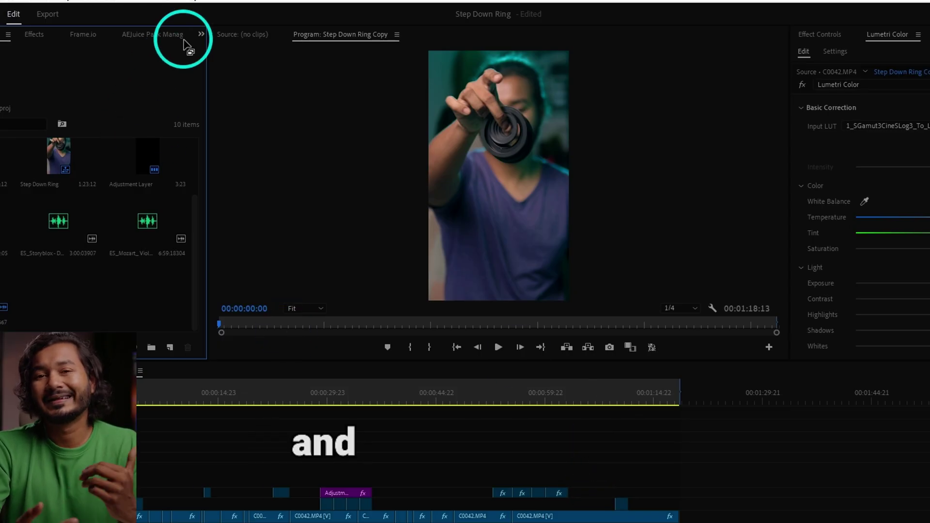
- Switch to Premiere Pro and open the newly installed Brevidy extension
click(162, 1)
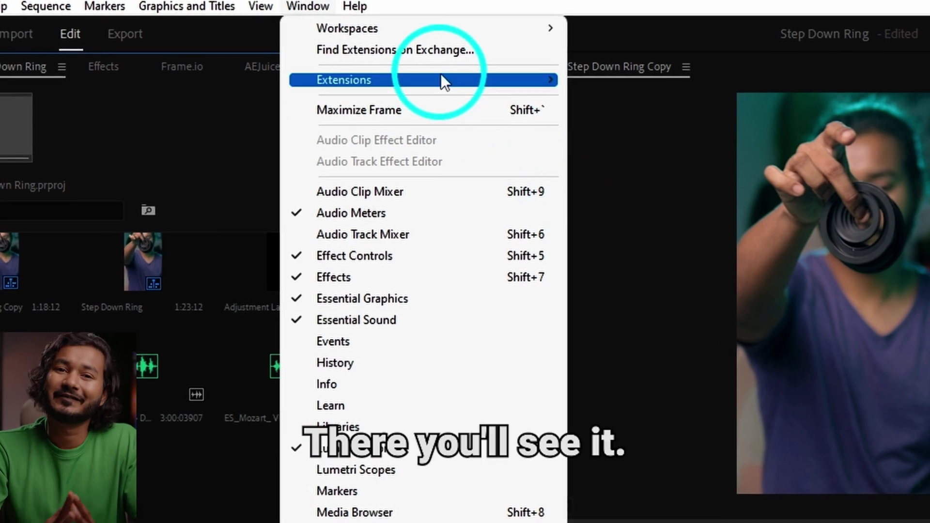
mouse_move(441, 79)
click(614, 102)
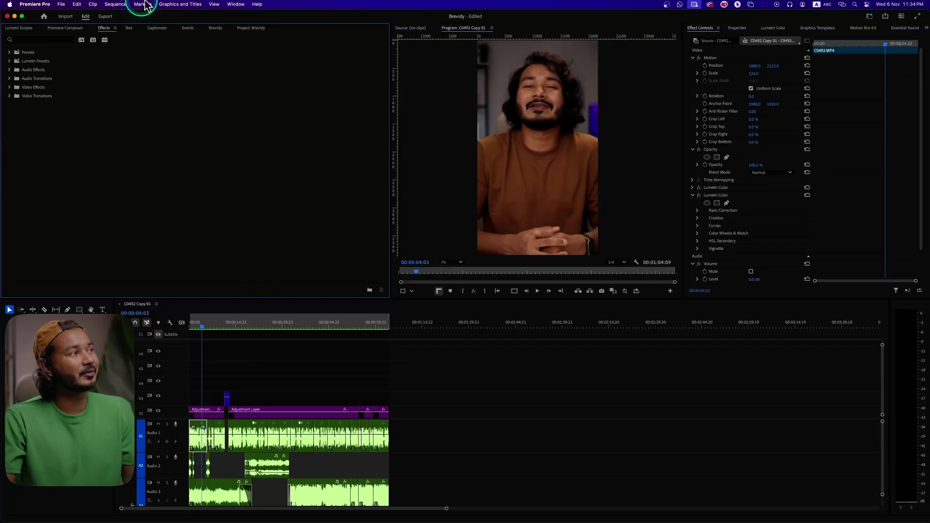
- Open the Brevidy extension in the Brevidy project and sign in with the filled-in web credentials
click(240, 4)
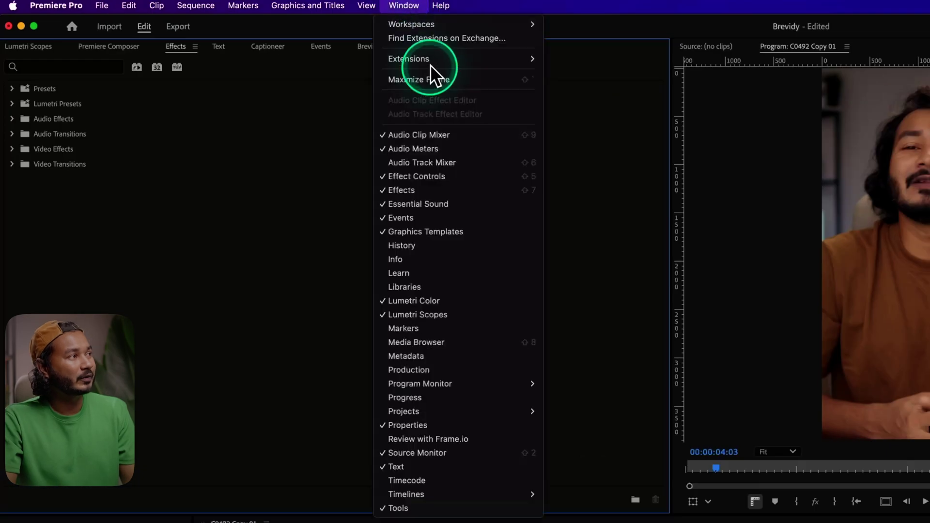
mouse_move(432, 62)
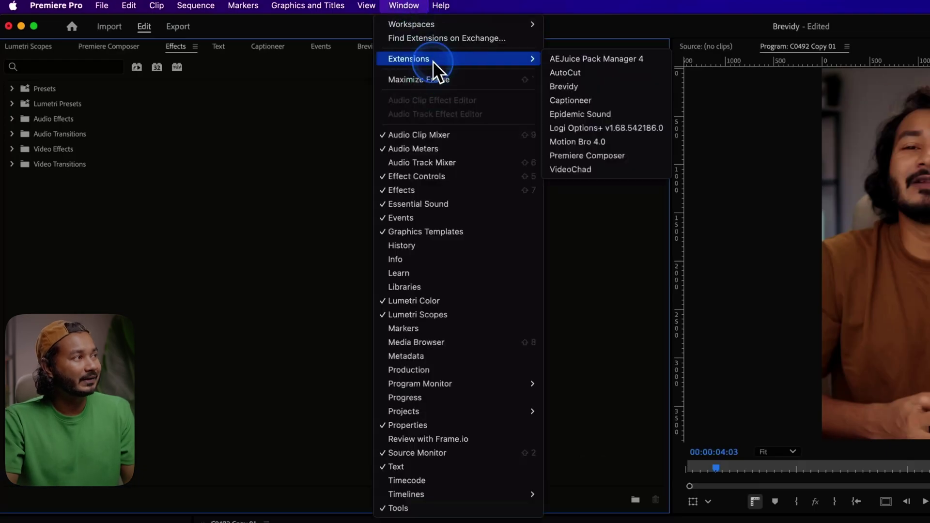
click(600, 88)
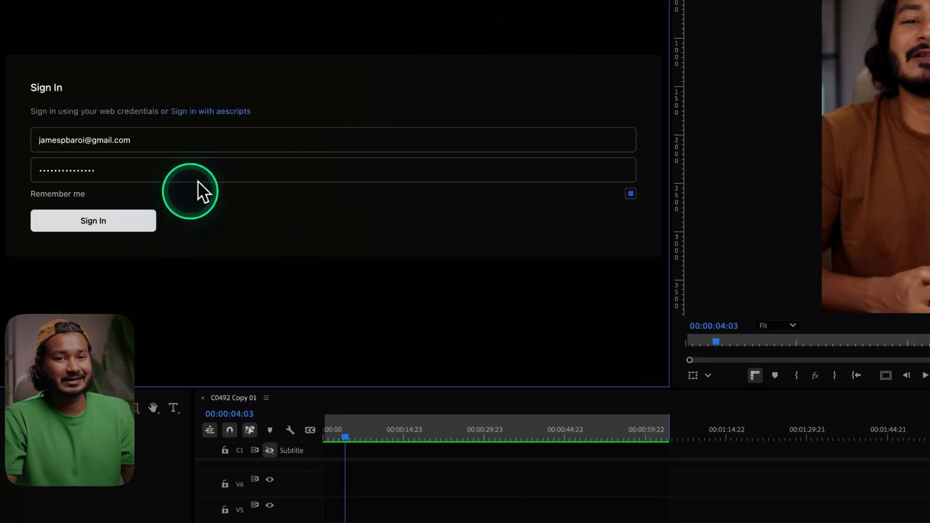
click(103, 224)
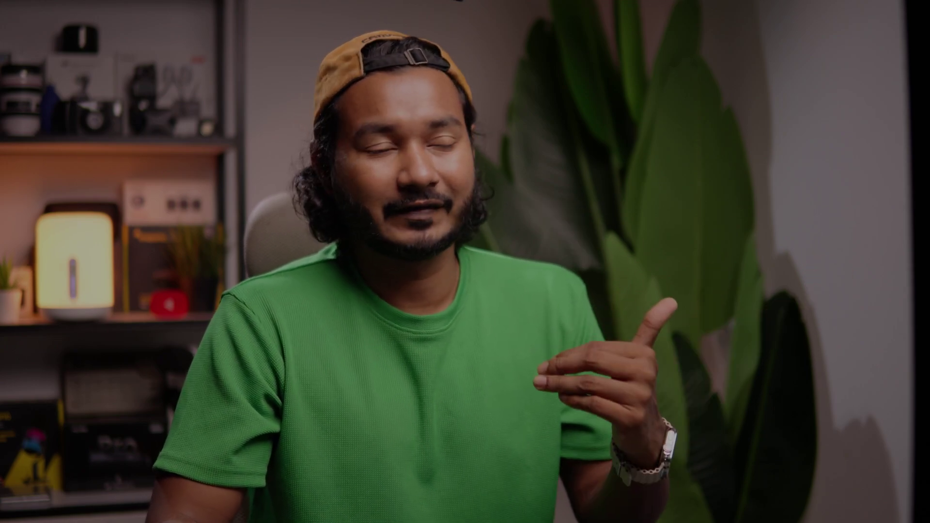
click(207, 183)
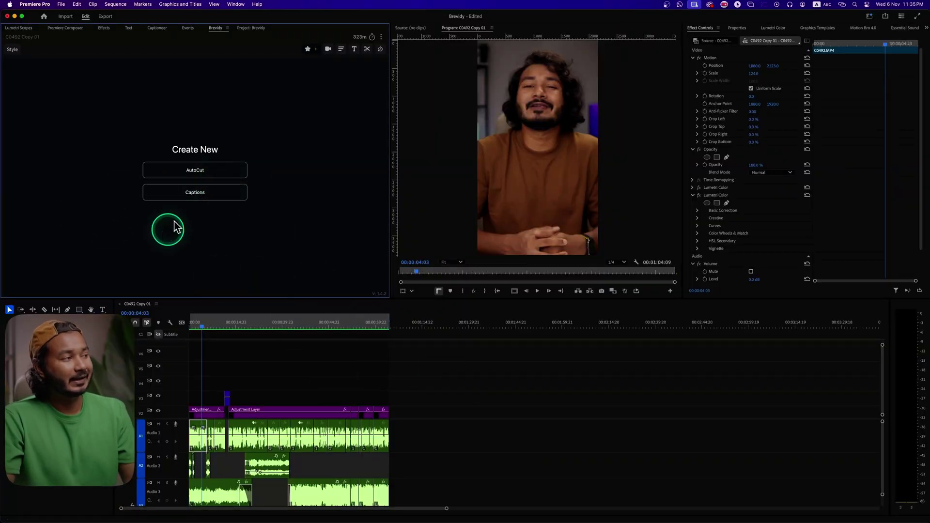
- Clear the sequence's In and Out points, then mark In at 00:00:00:00 and Out at 00:01:04:09
right_click(303, 321)
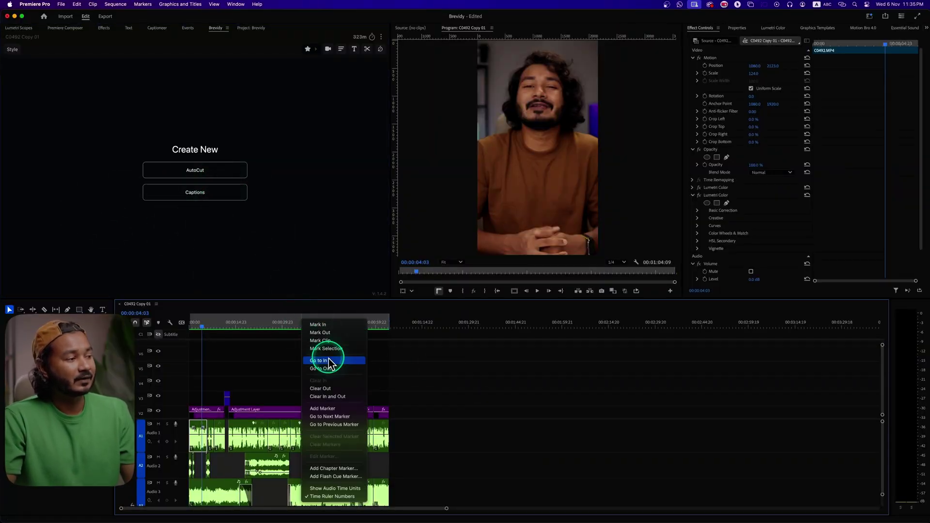
click(342, 398)
drag(281, 323, 228, 333)
key(space)
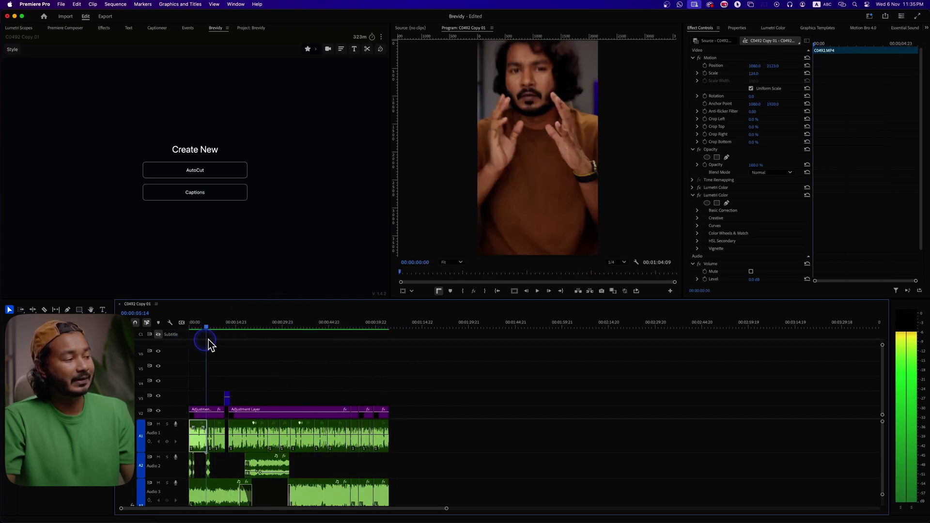
click(152, 343)
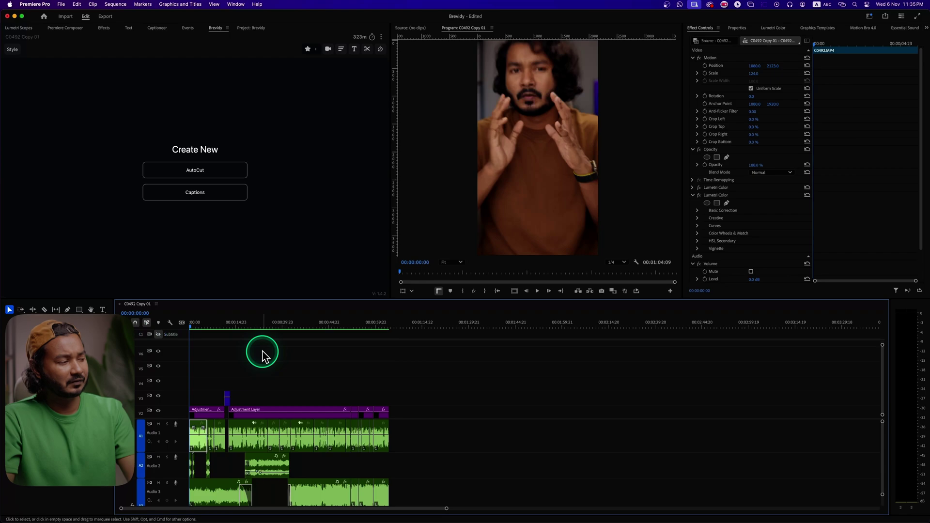
key(i)
click(386, 323)
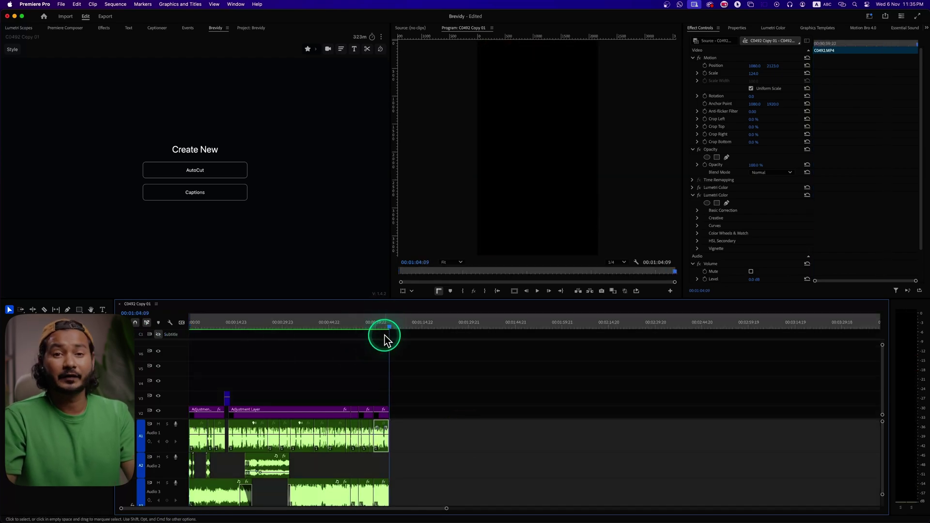
key(o)
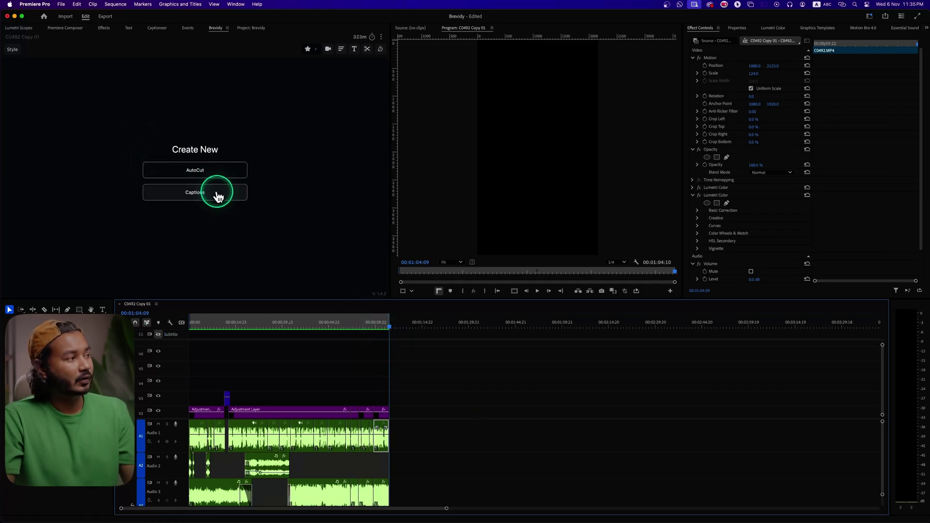
- Start a new Captions project in Brevidy and choose the trending caption style Slide David
click(217, 195)
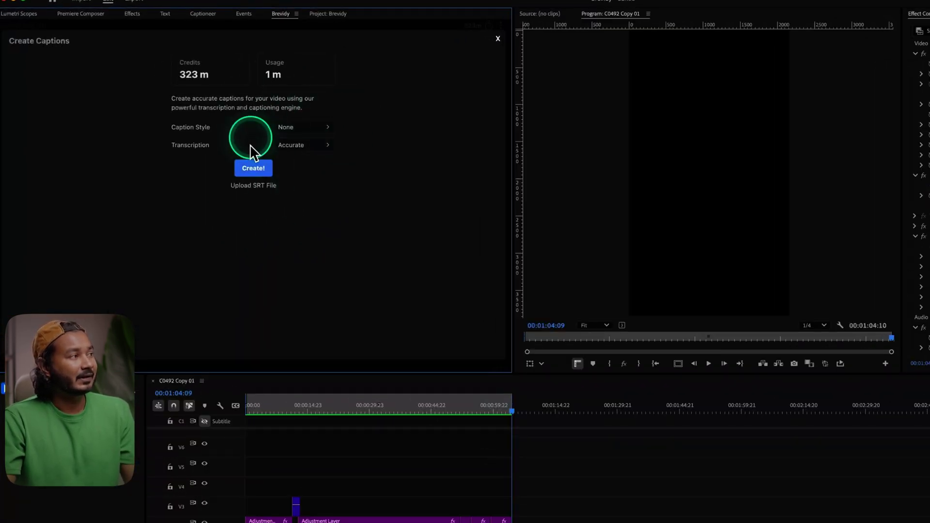
click(292, 131)
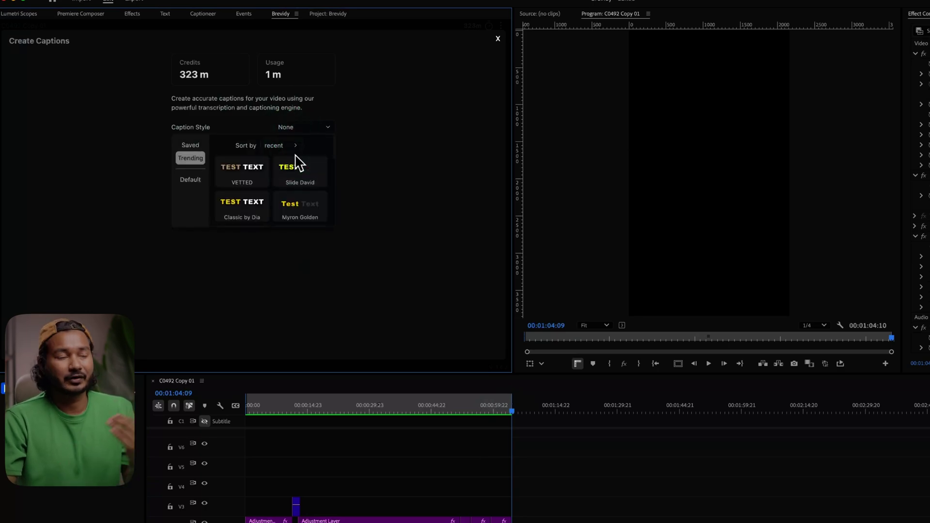
scroll(291, 186, down, 5)
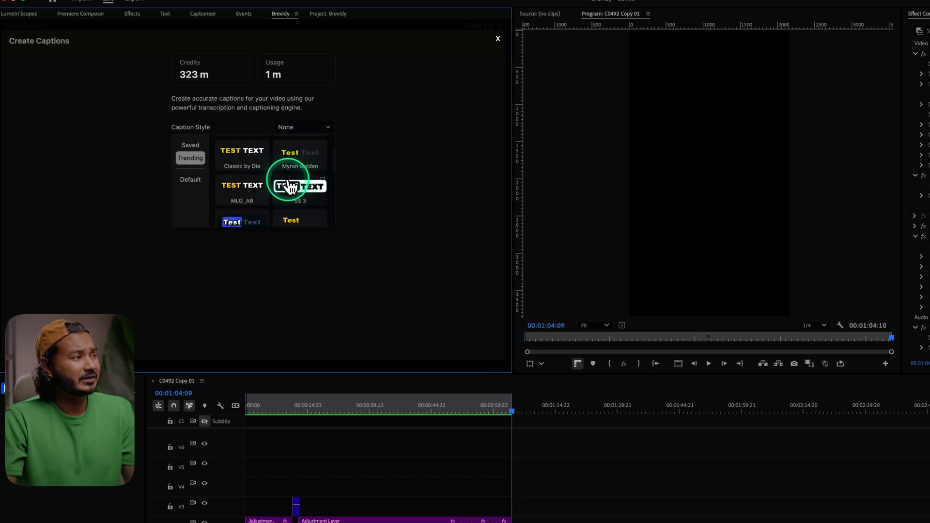
scroll(296, 189, down, 3)
click(296, 190)
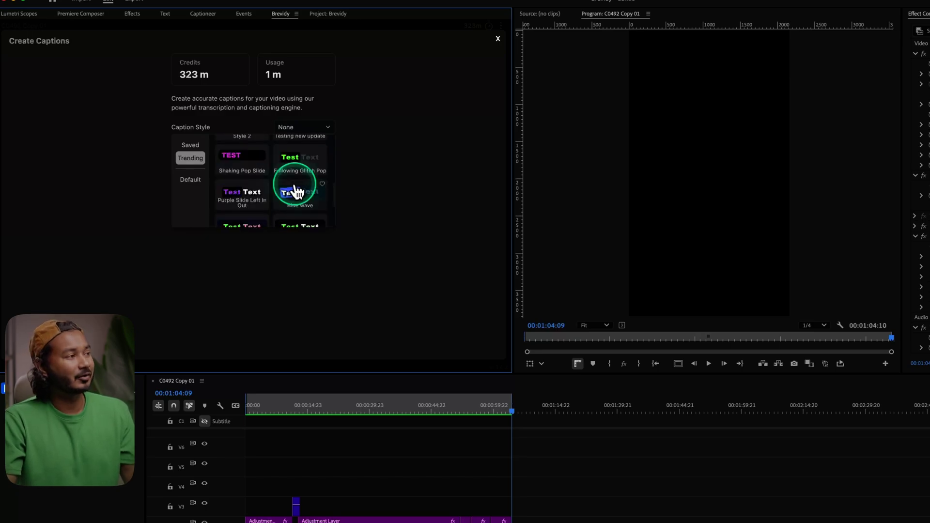
scroll(286, 187, up, 8)
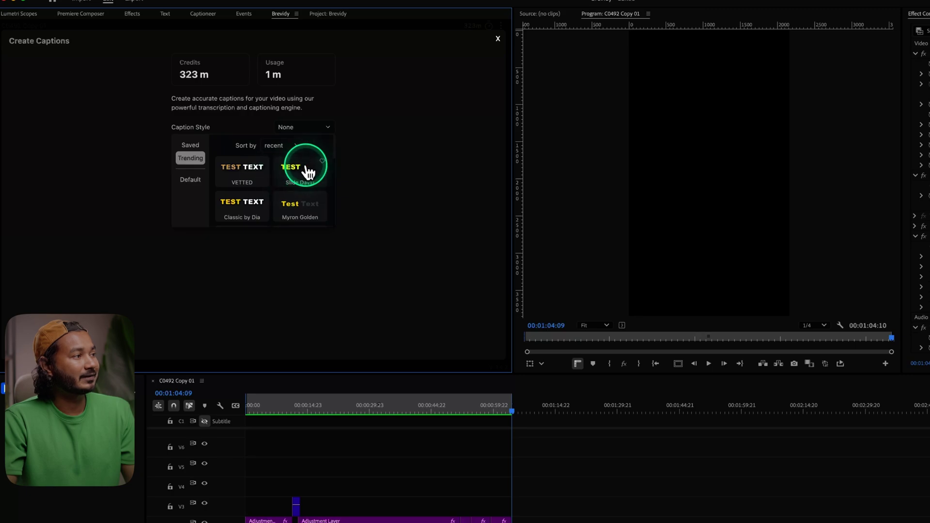
click(303, 173)
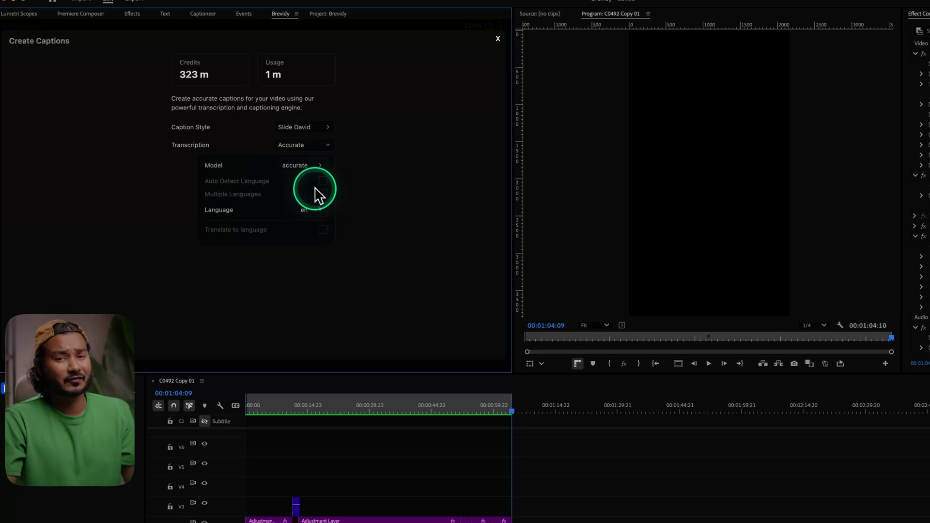
- Enable Auto Detect Language for the accurate transcription model and create the captions
click(323, 182)
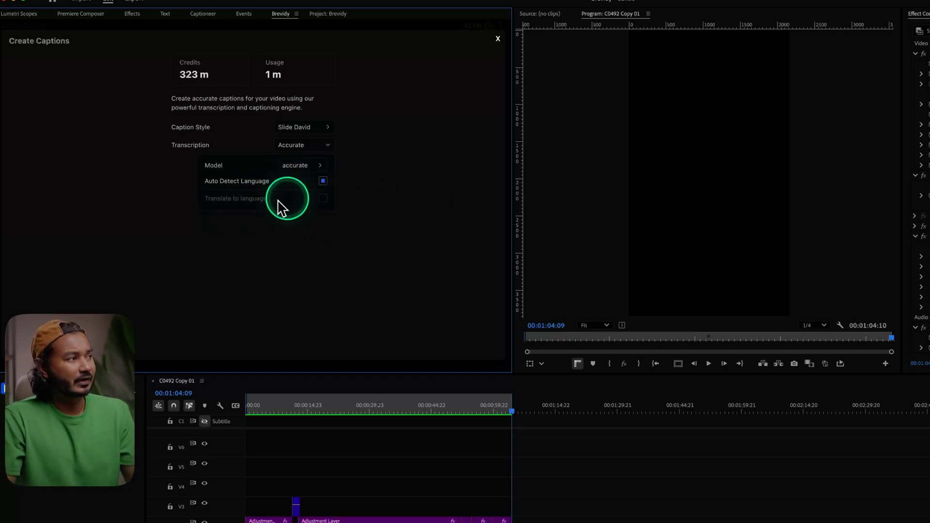
click(249, 169)
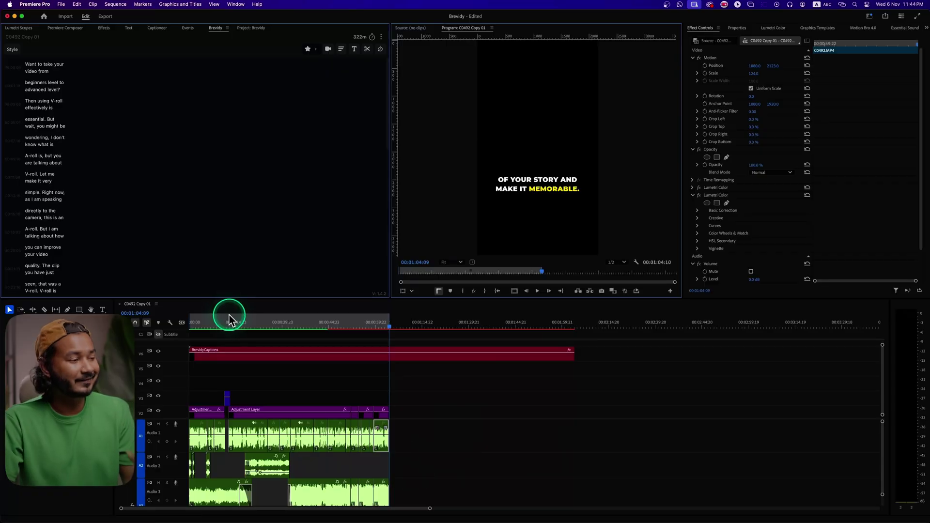
- Play the opening seconds of the sequence to check the generated captions over the video
drag(261, 323, 202, 328)
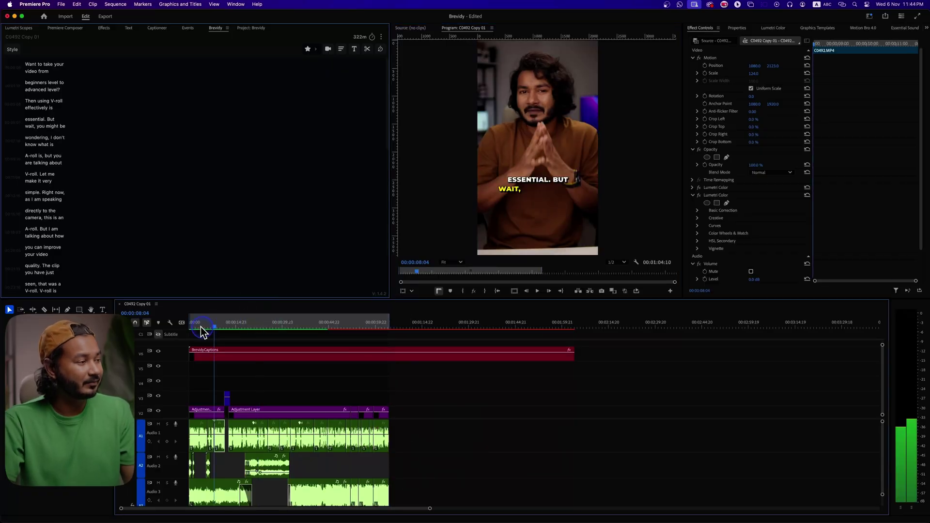
click(204, 361)
key(space)
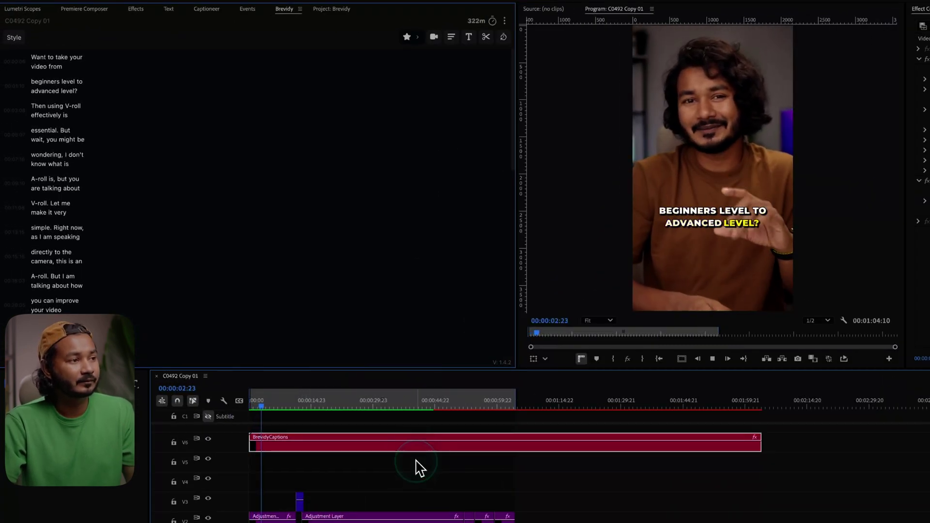
key(space)
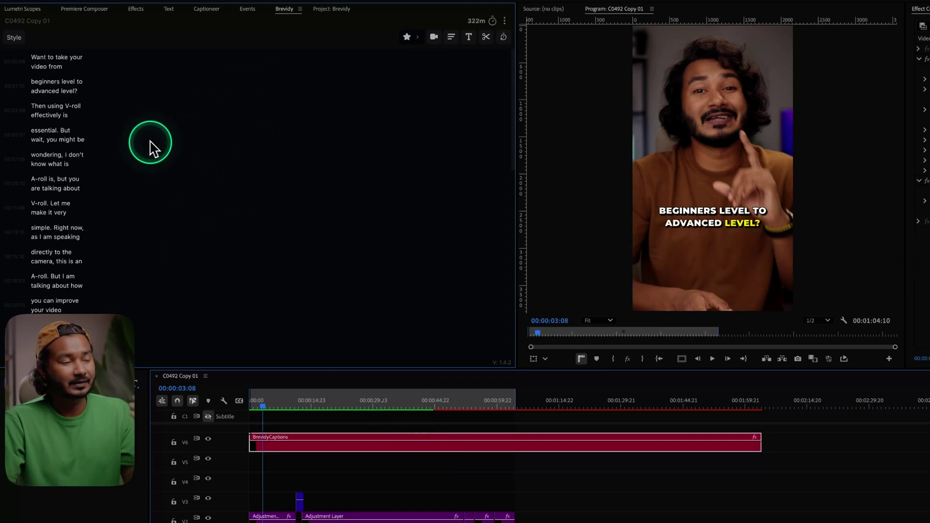
- Examine the caption text in Brevidy and compare it with the graphics text in Premiere's Text panel
scroll(99, 131, down, 1)
scroll(107, 128, up, 1)
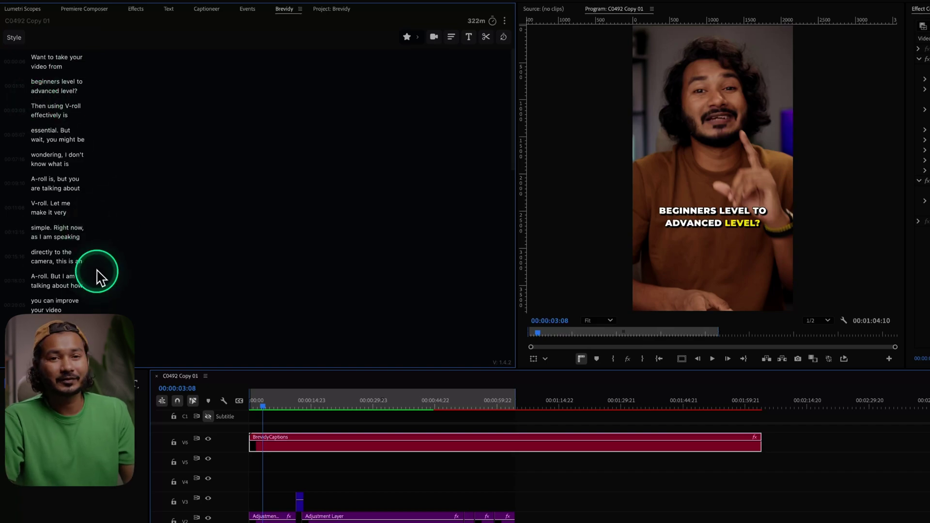
click(169, 10)
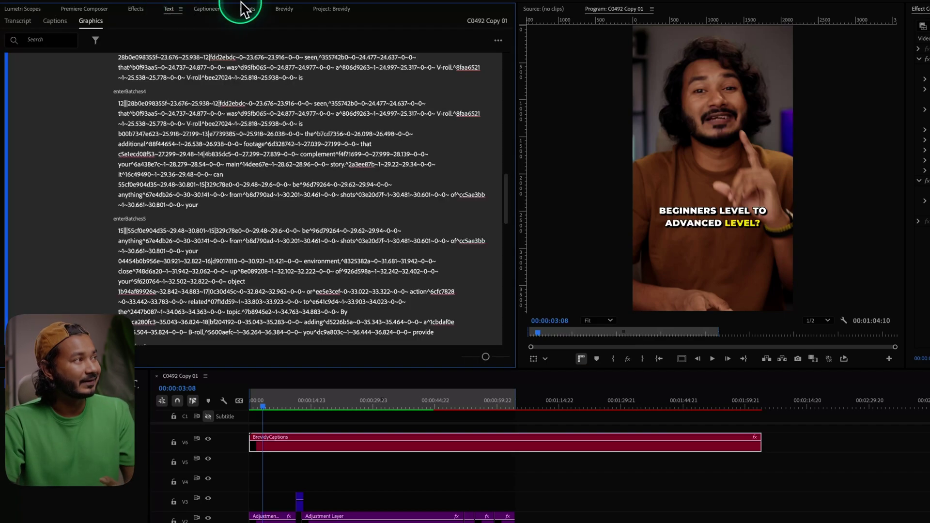
click(271, 9)
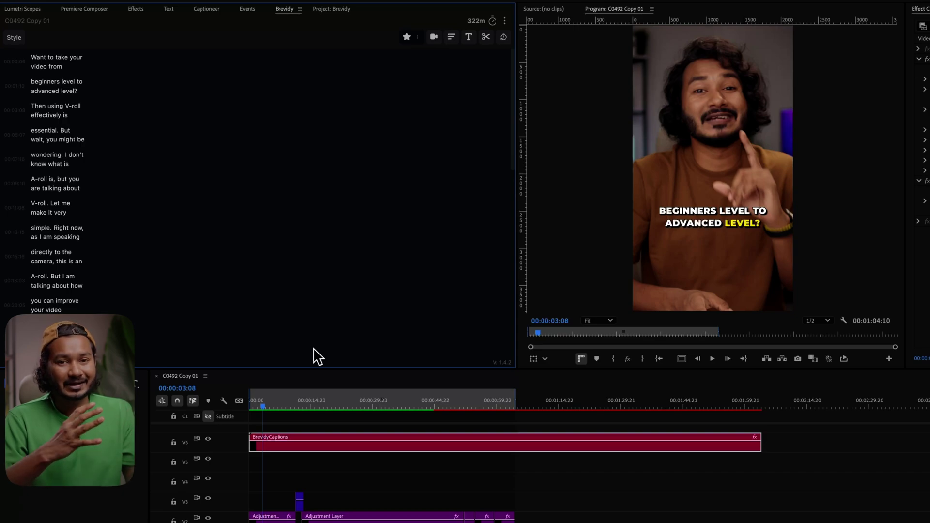
- Format the captions to 1 line each and raise the characters allowed per line
click(453, 38)
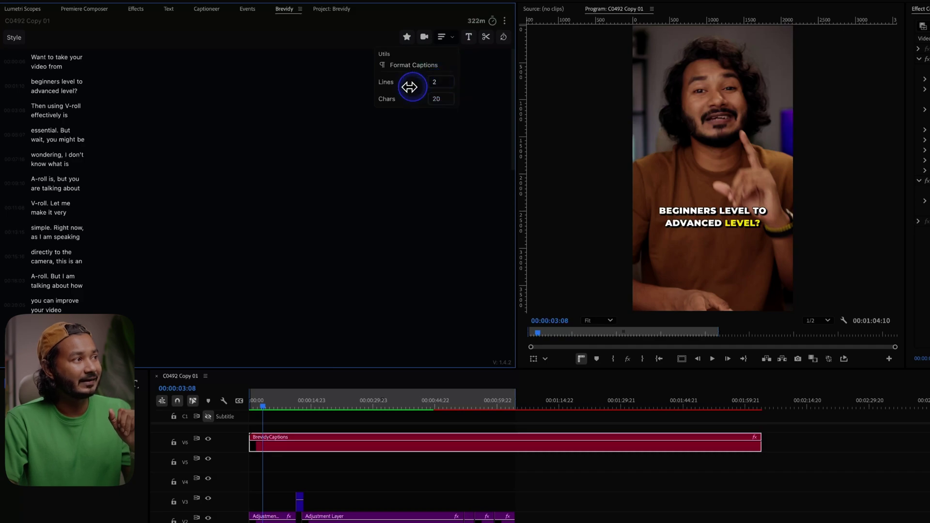
drag(410, 86, 382, 87)
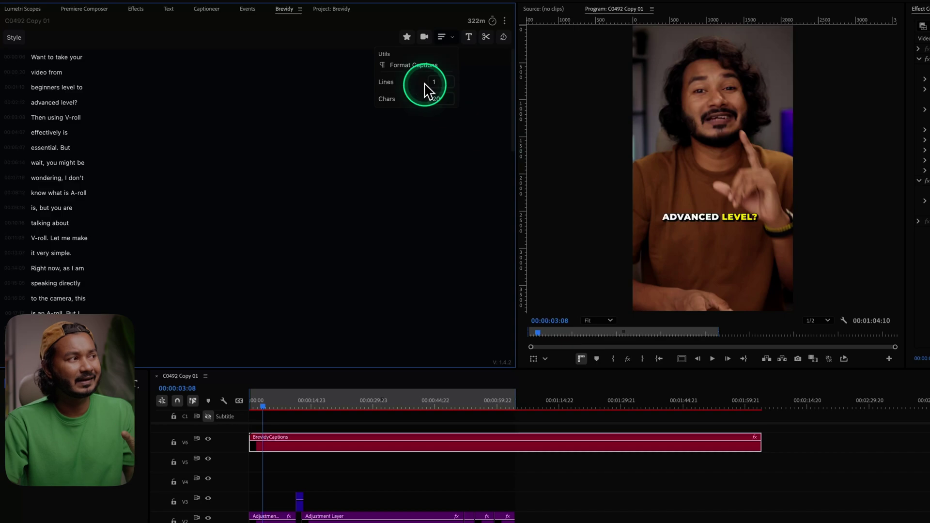
drag(445, 101, 458, 102)
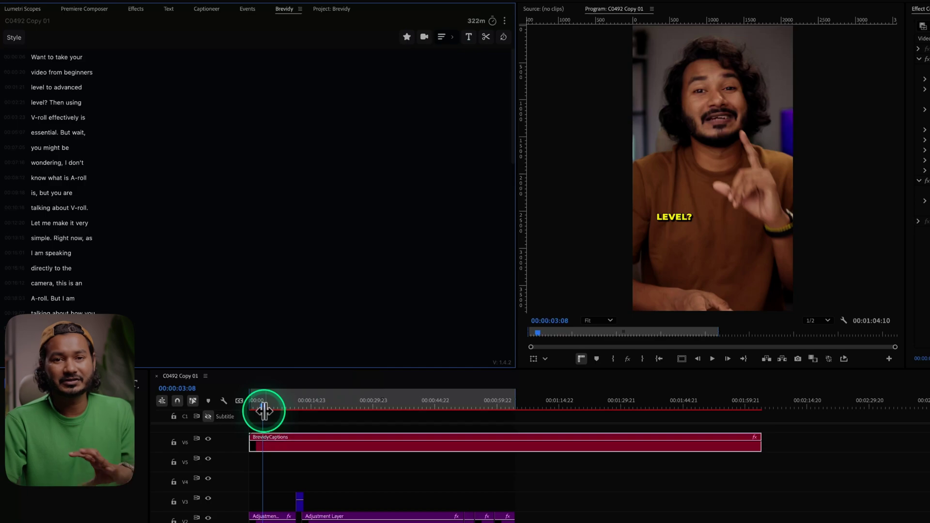
- Open the Brevidy caption style settings and review the presets, font, drop shadow and active text options
click(20, 40)
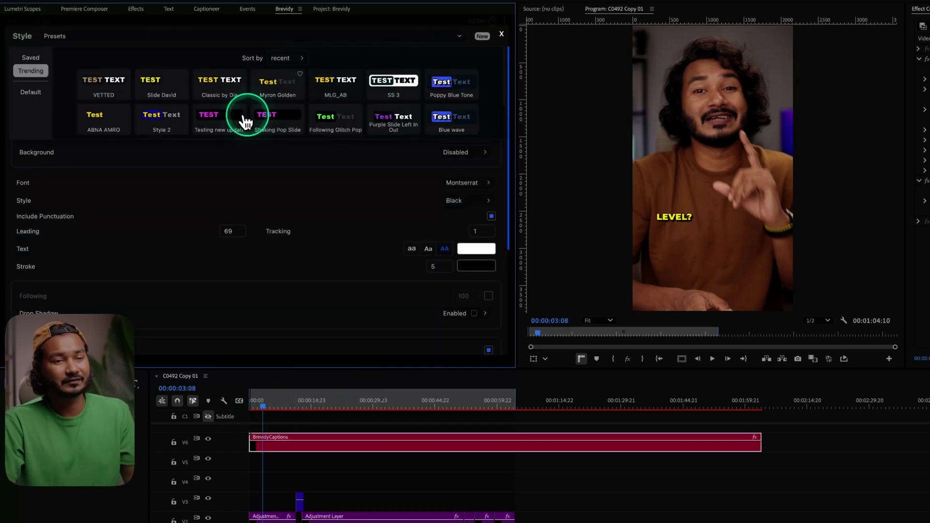
click(459, 37)
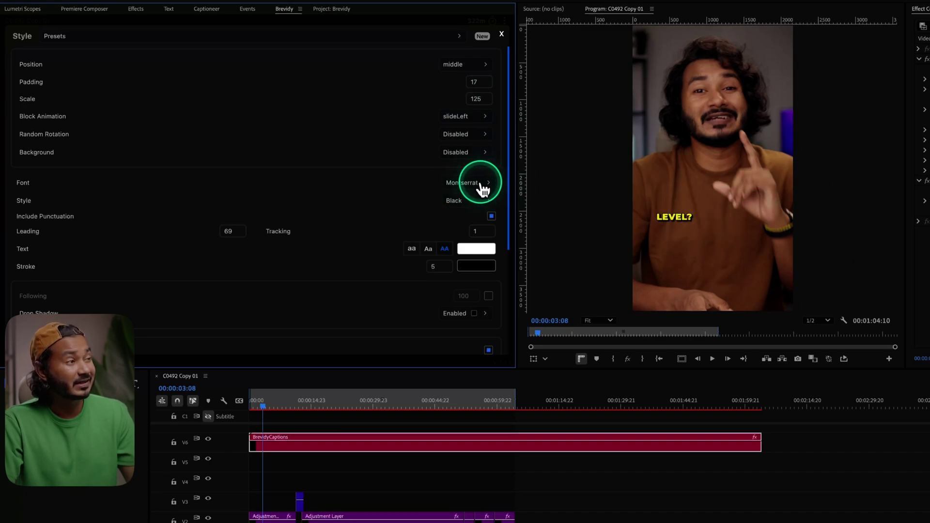
scroll(233, 191, down, 4)
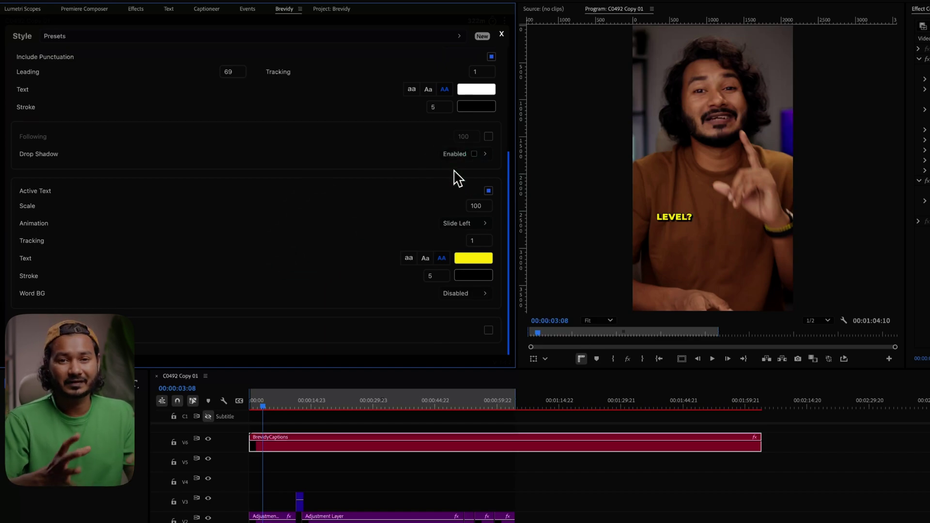
- Close the style settings and correct "V-roll" to "B-roll" in the caption line "V-roll effectively is"
click(503, 35)
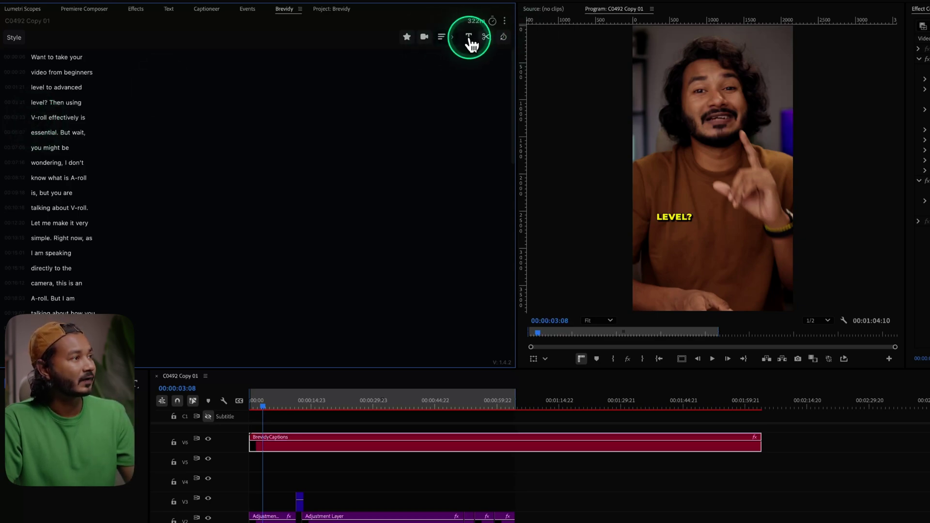
click(35, 119)
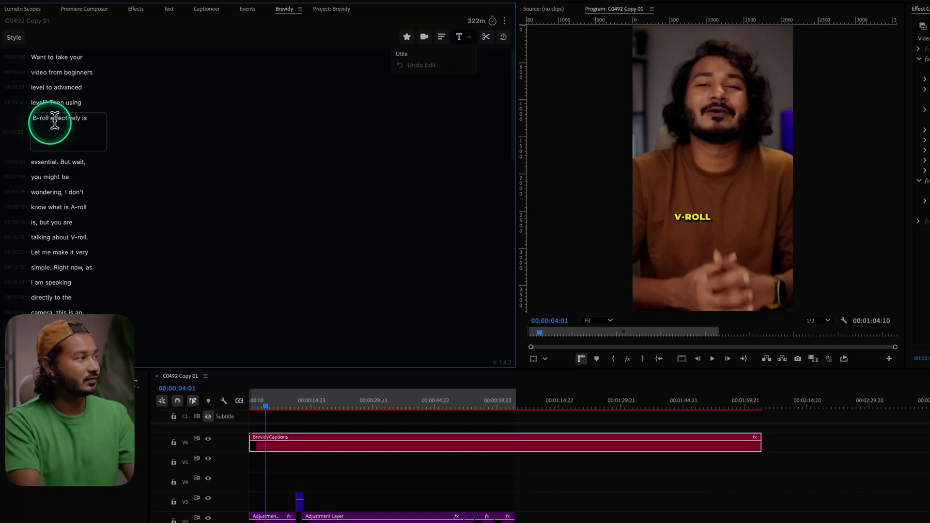
click(113, 145)
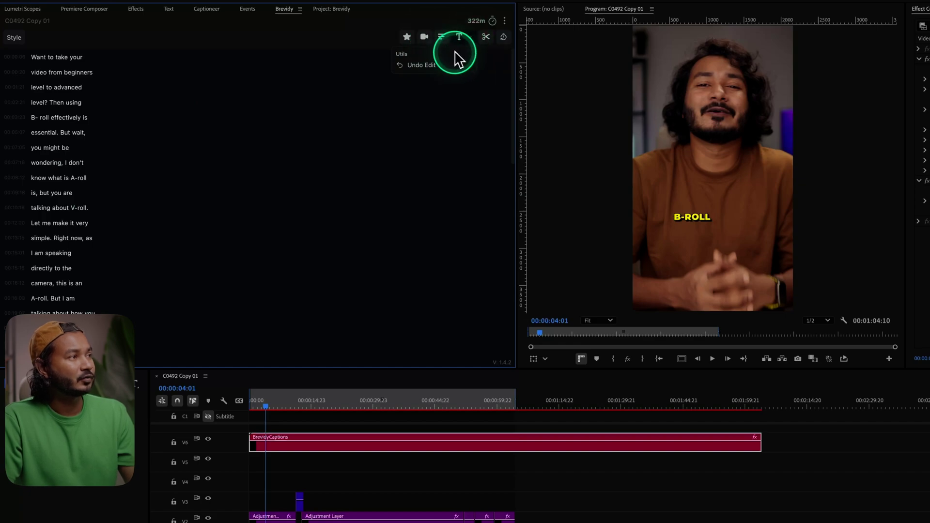
- Mark the caption words from "wondering" through "is," for a media clip and browse the sticker, GIF, emoji and Pexels results
click(425, 39)
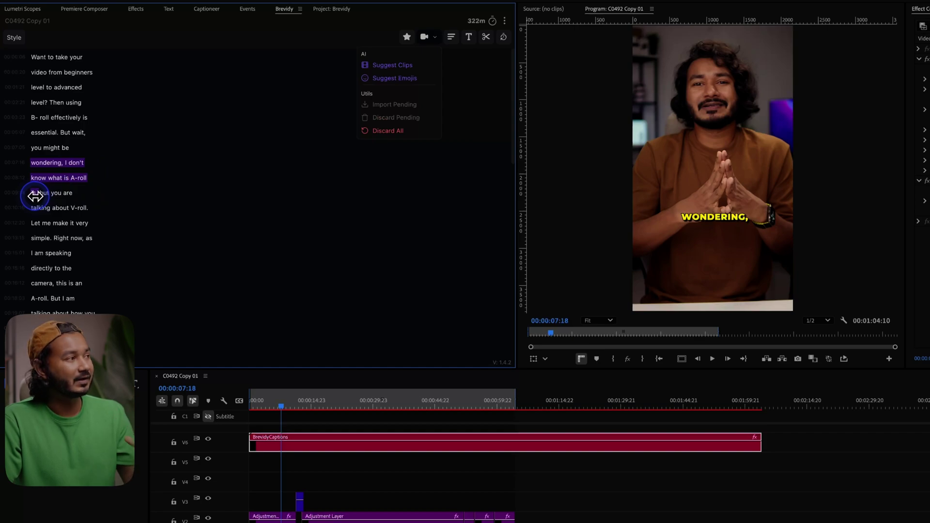
click(35, 195)
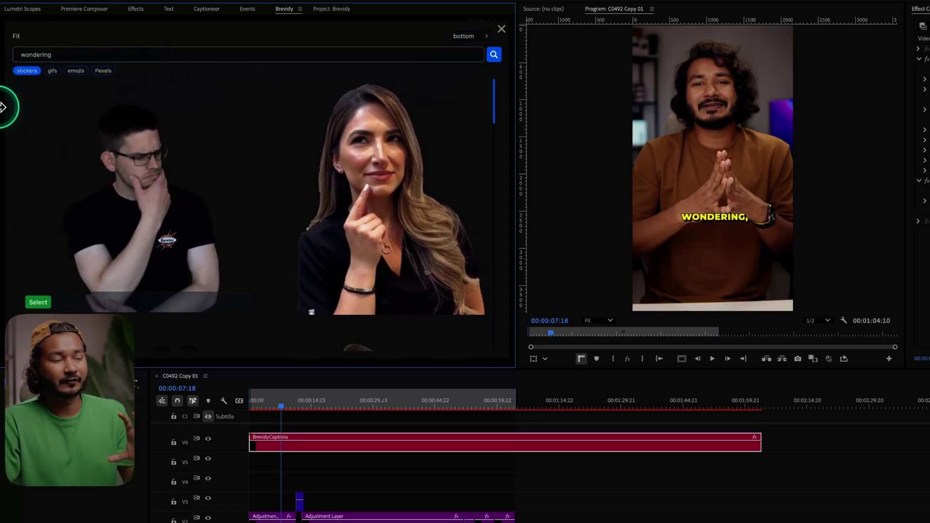
click(53, 70)
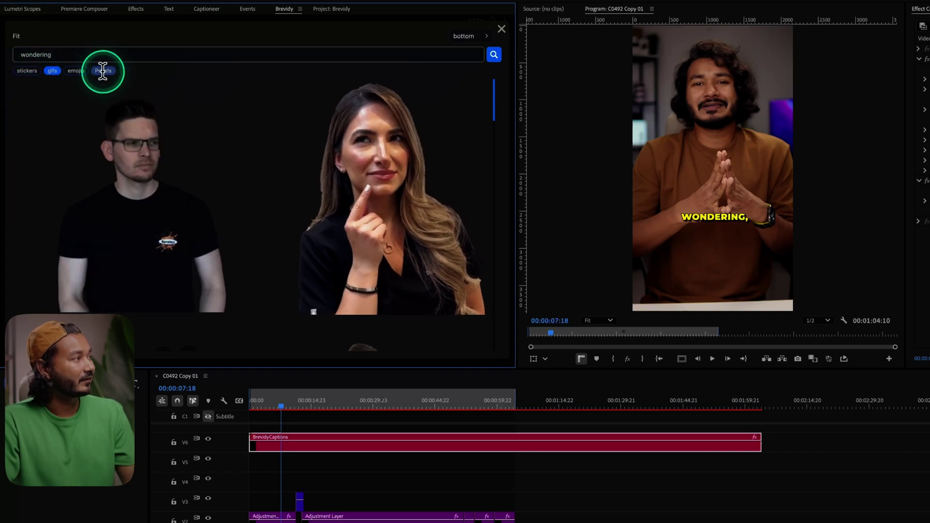
click(76, 71)
click(102, 71)
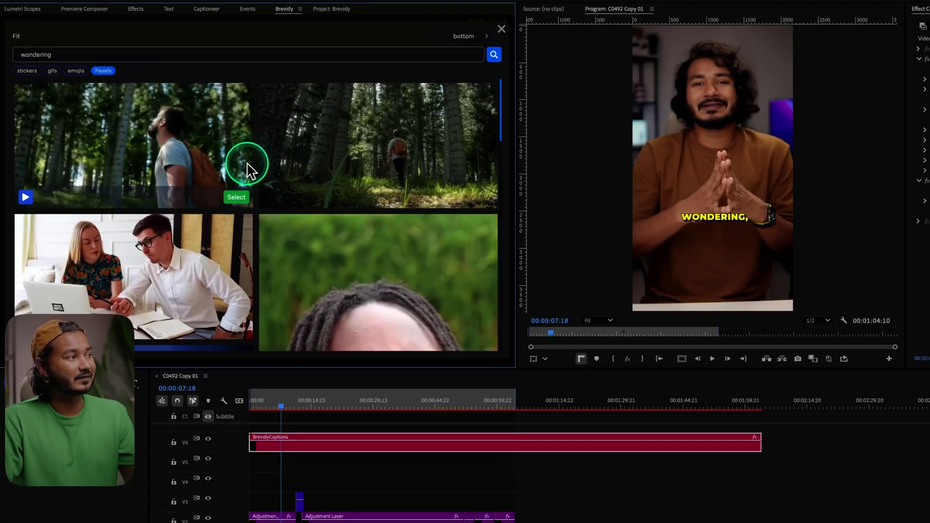
scroll(215, 213, down, 6)
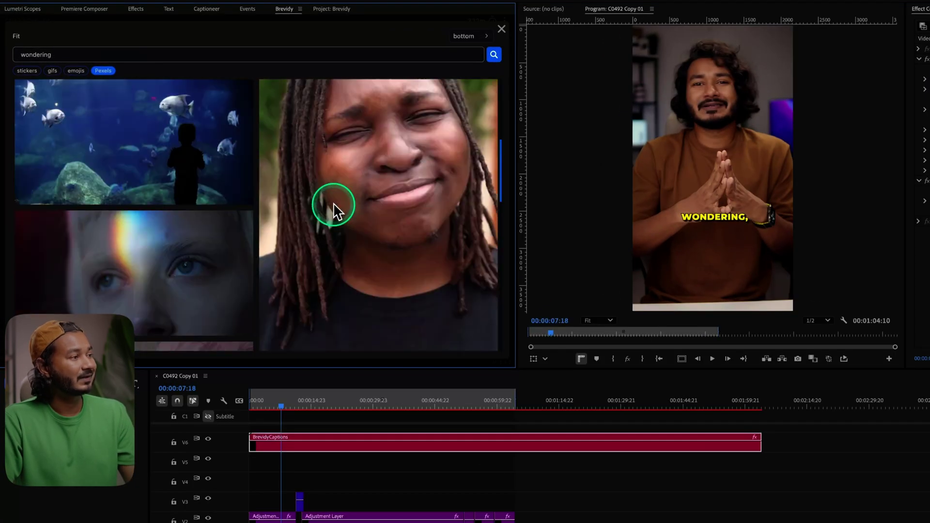
scroll(265, 223, down, 6)
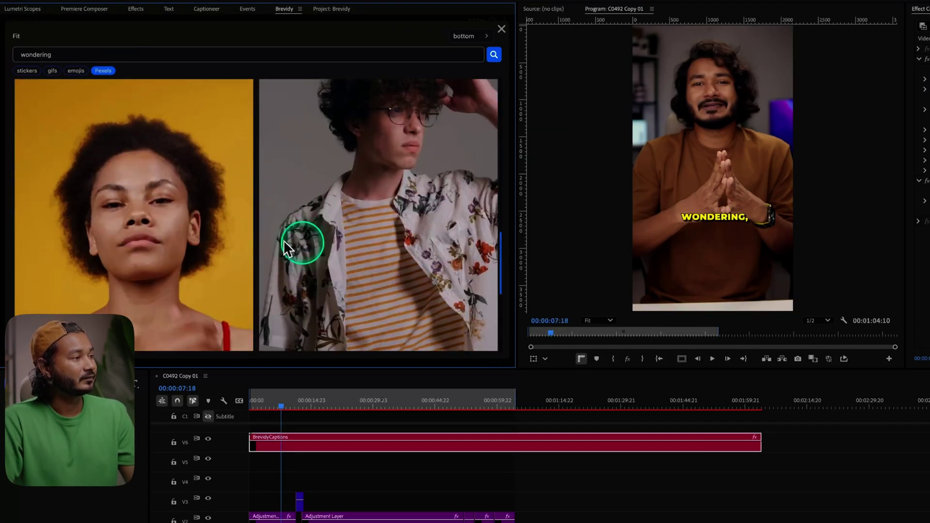
scroll(271, 225, down, 5)
scroll(363, 203, down, 1)
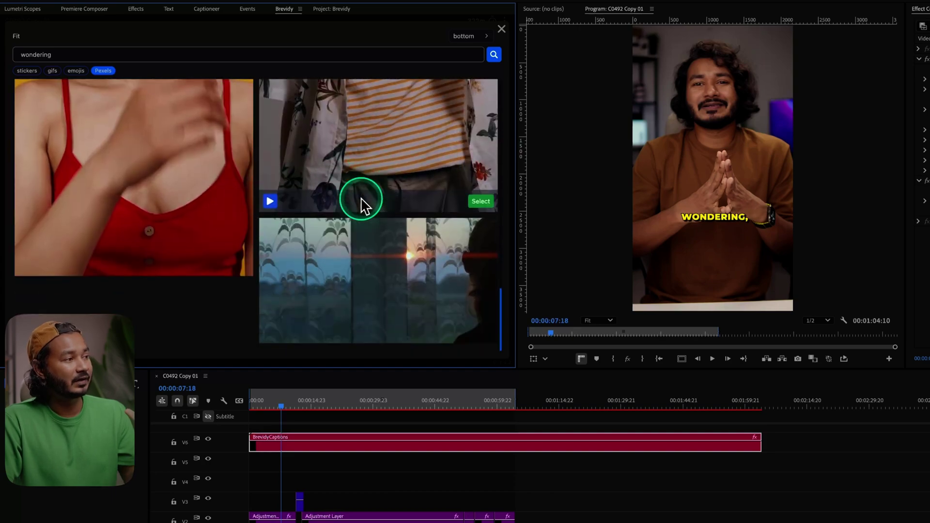
scroll(359, 203, up, 10)
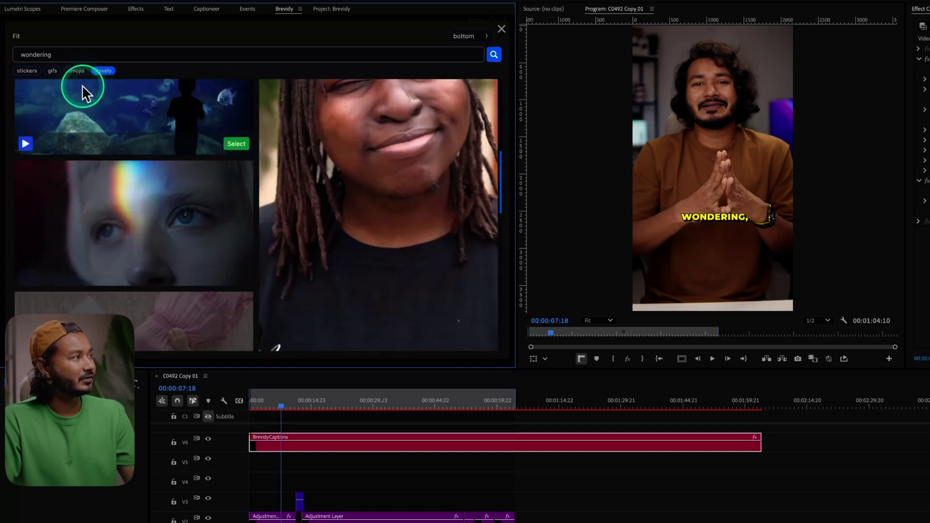
- Insert the Bugs Bunny GIF from the GIF results over the marked caption words
click(52, 70)
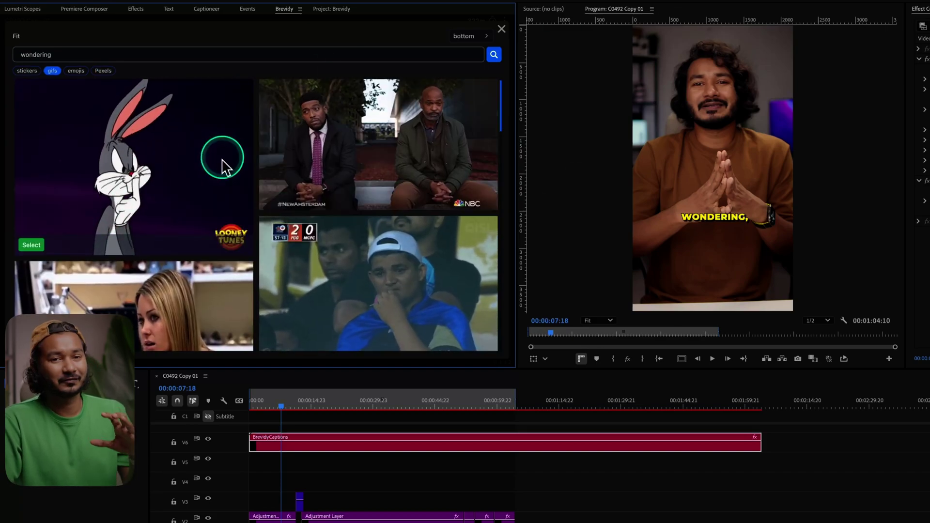
click(32, 246)
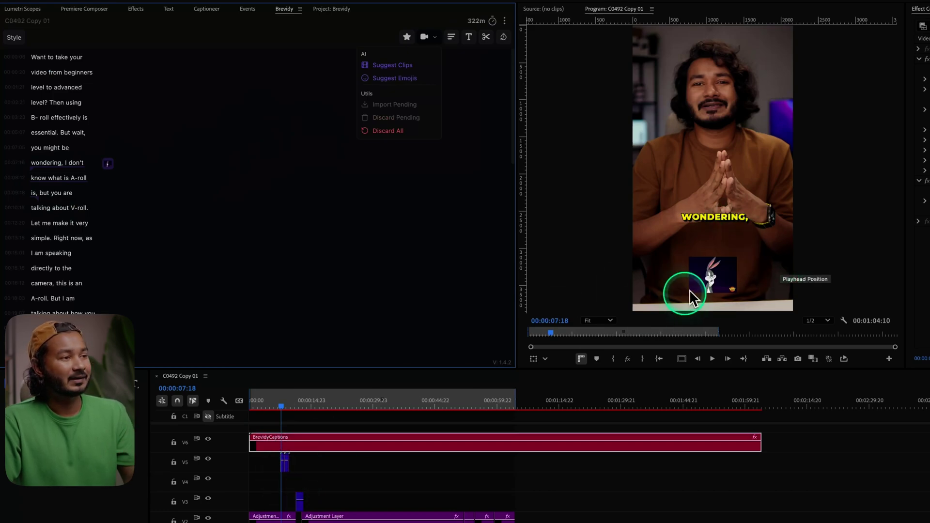
drag(718, 277, 712, 280)
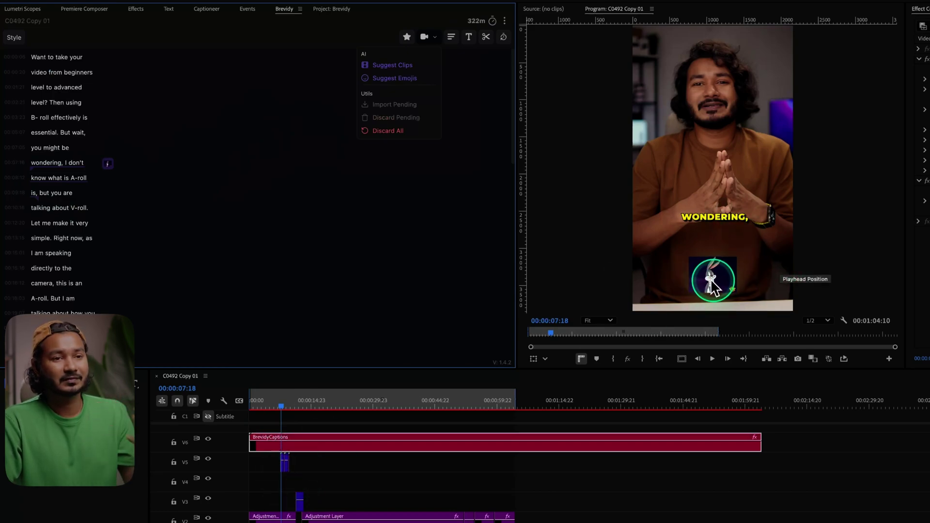
- Change the Bugs Bunny GIF's fit to Full Screen and update the clip
click(111, 167)
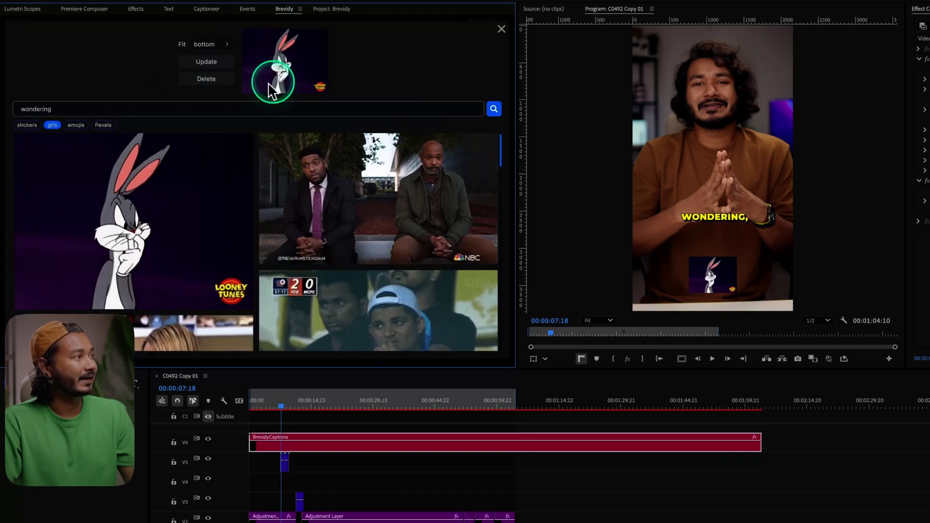
click(218, 46)
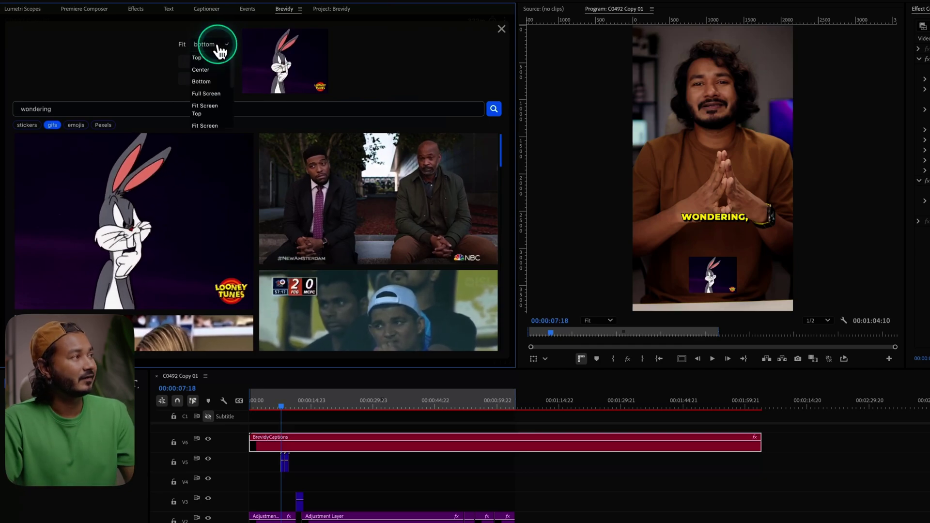
click(204, 95)
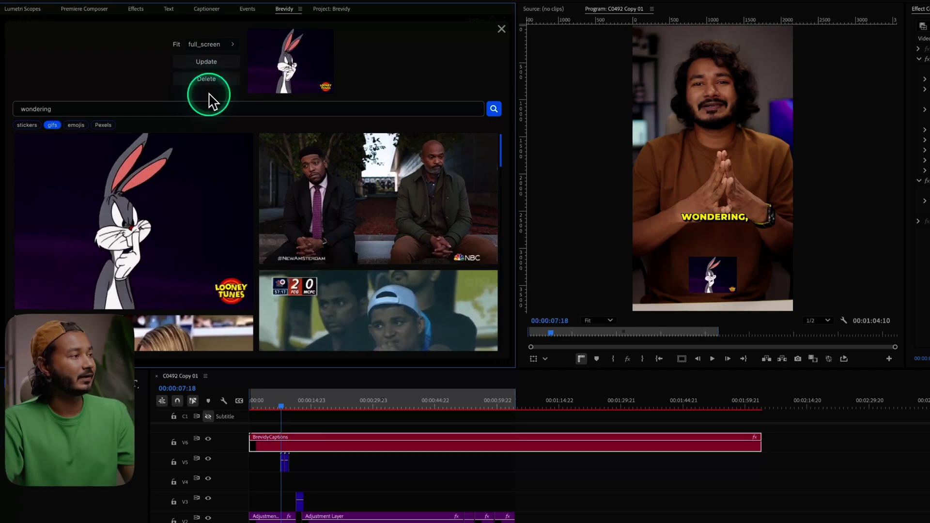
click(204, 62)
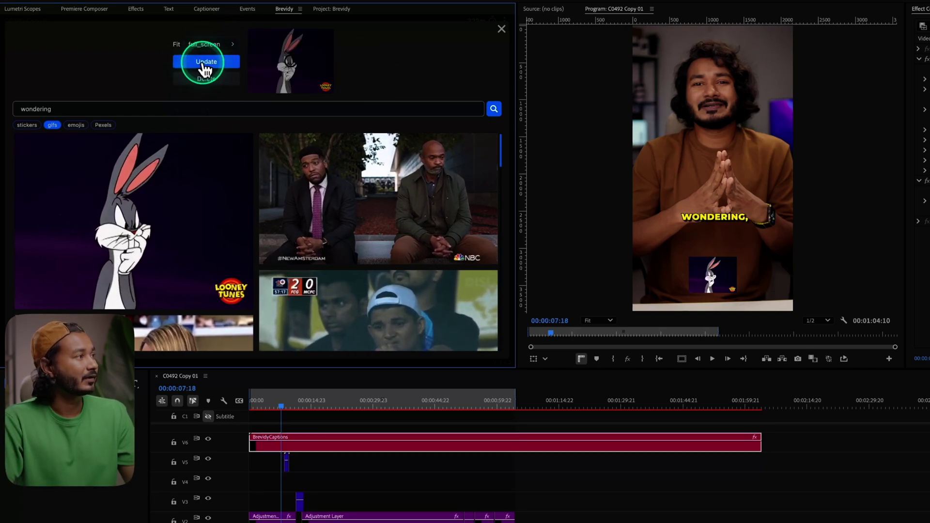
click(836, 315)
click(666, 311)
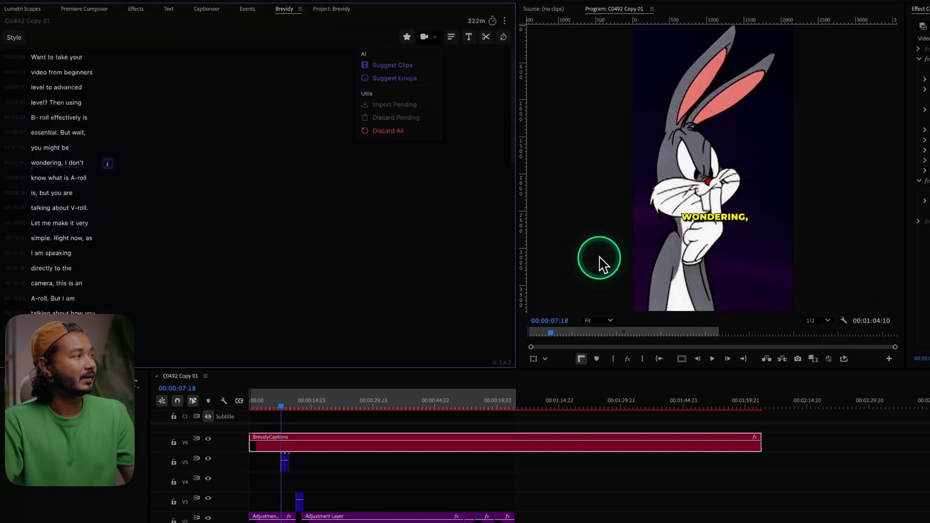
click(212, 333)
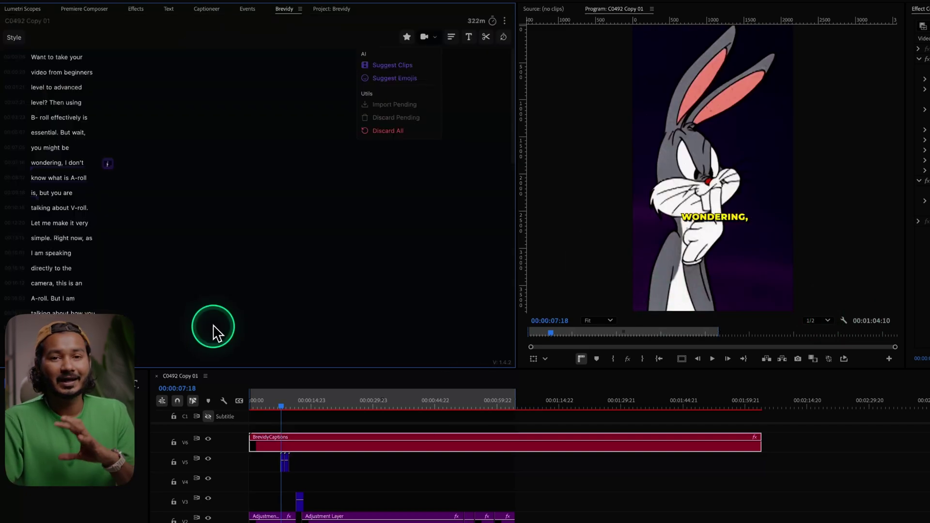
- Play the sequence from the start through the full-screen GIF to check how it looks with the captions
click(287, 403)
key(Home)
key(space)
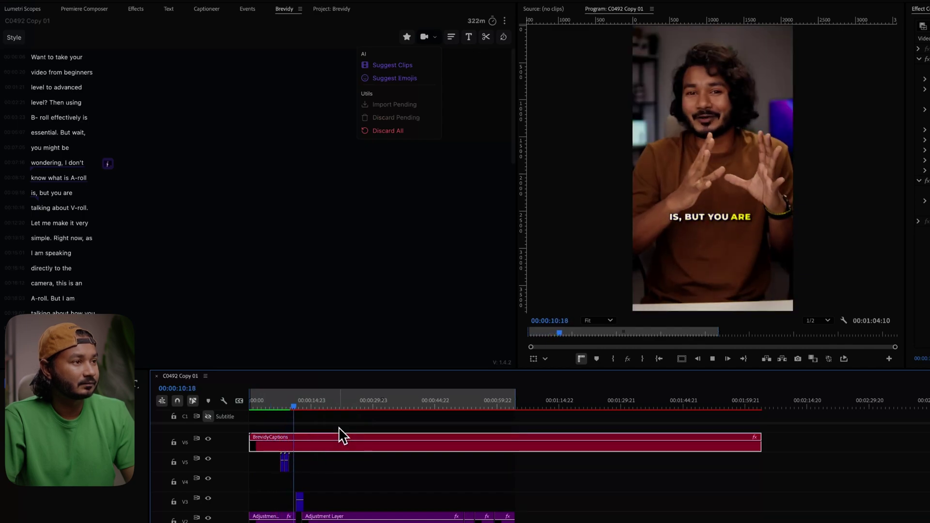
click(348, 415)
- Extend the GIF's caption range so it ends after "talking about V-roll."
click(55, 181)
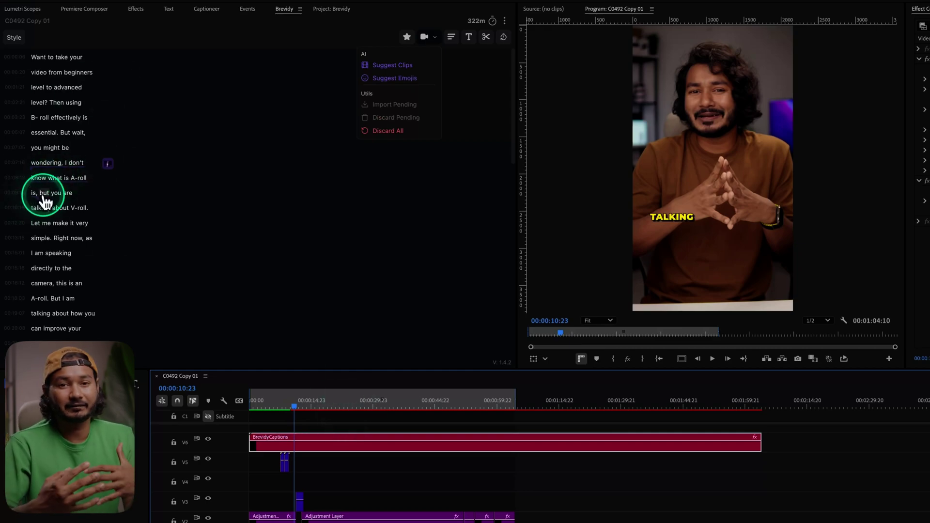
click(41, 197)
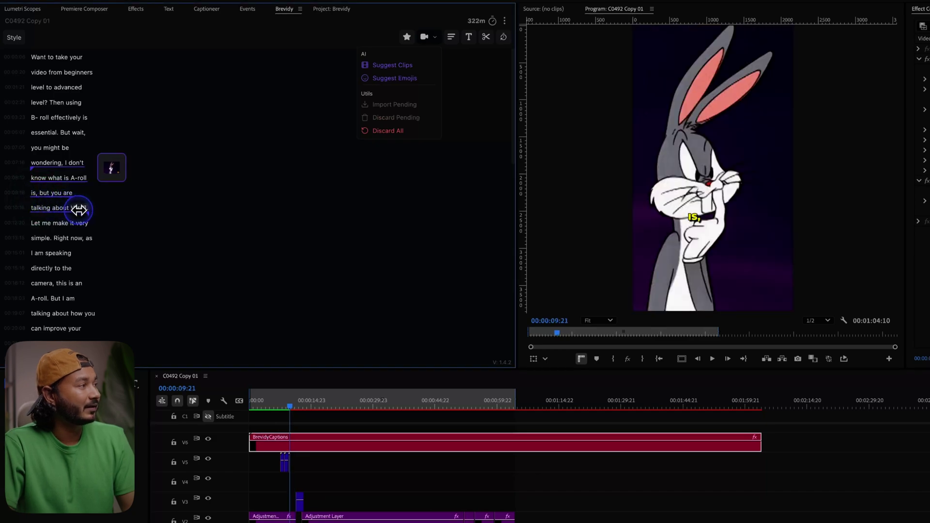
drag(80, 209, 82, 210)
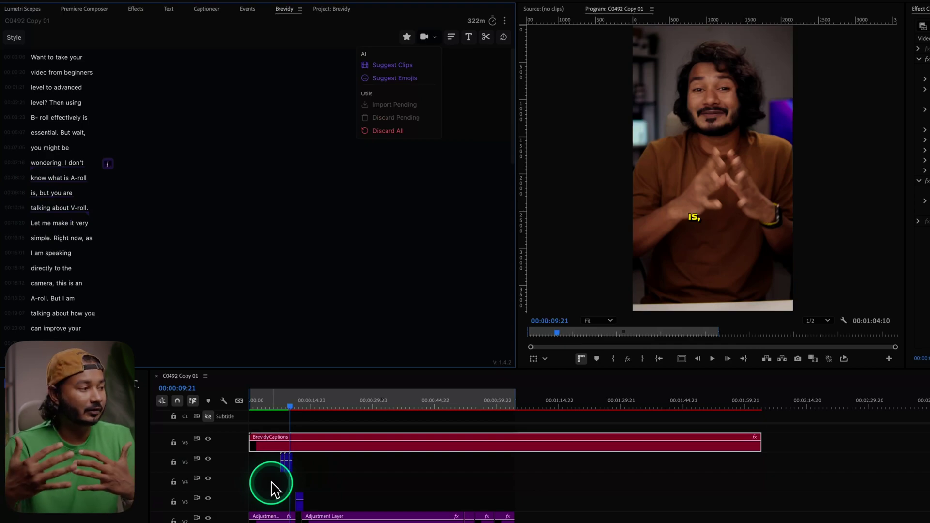
drag(275, 462, 286, 467)
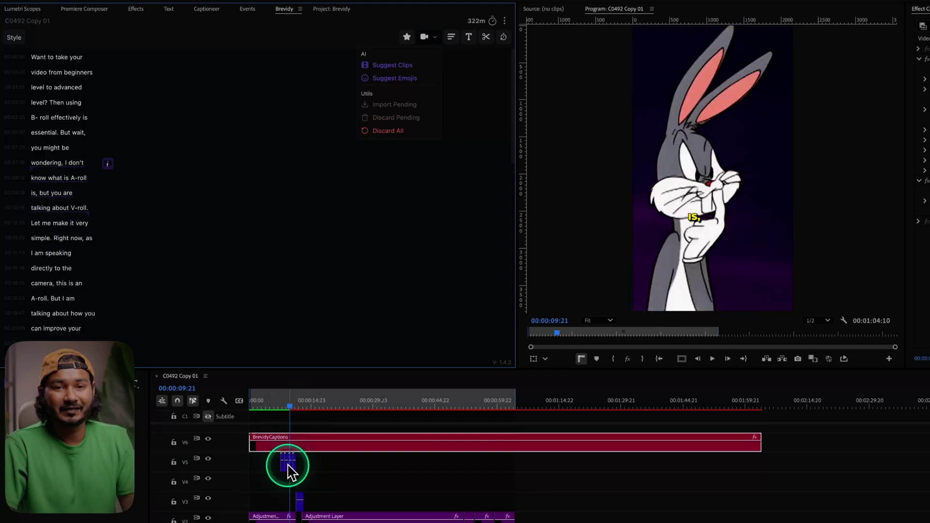
- Play the sequence from just before the extended GIF to check its new duration
click(279, 423)
click(278, 403)
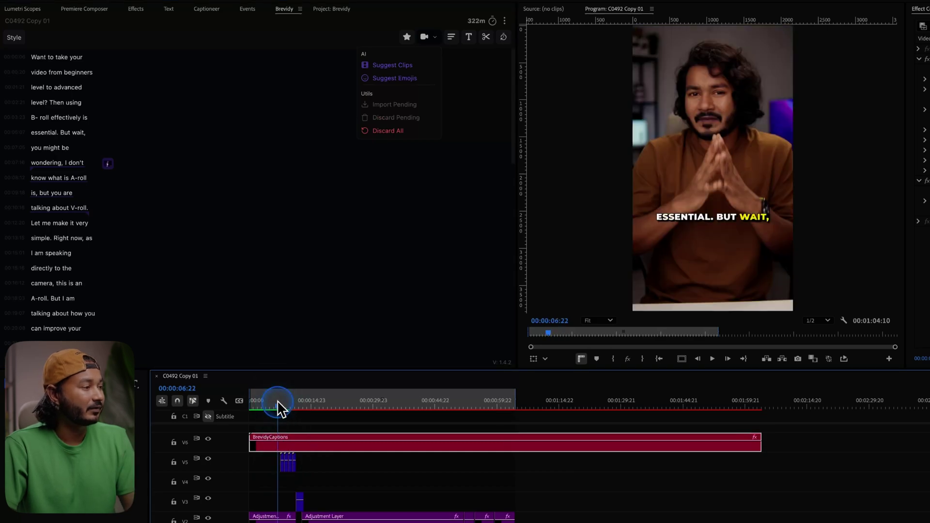
key(space)
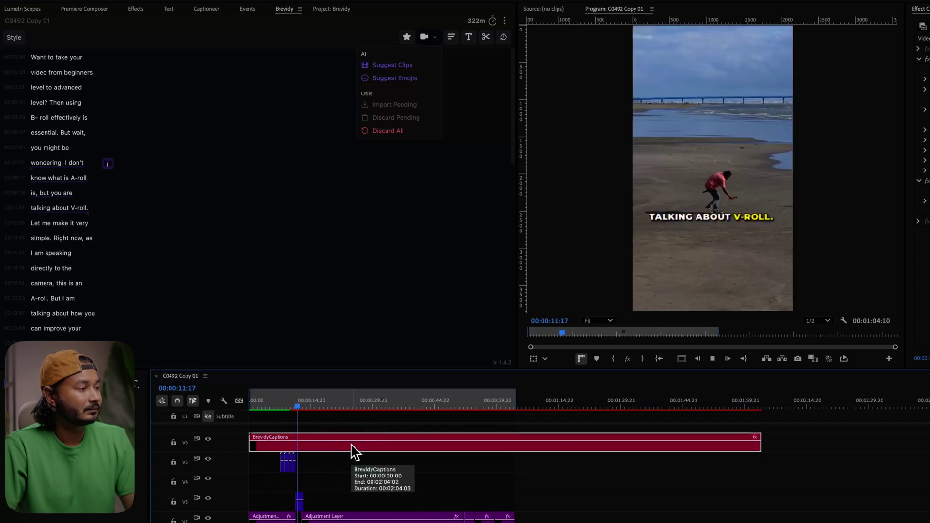
click(352, 446)
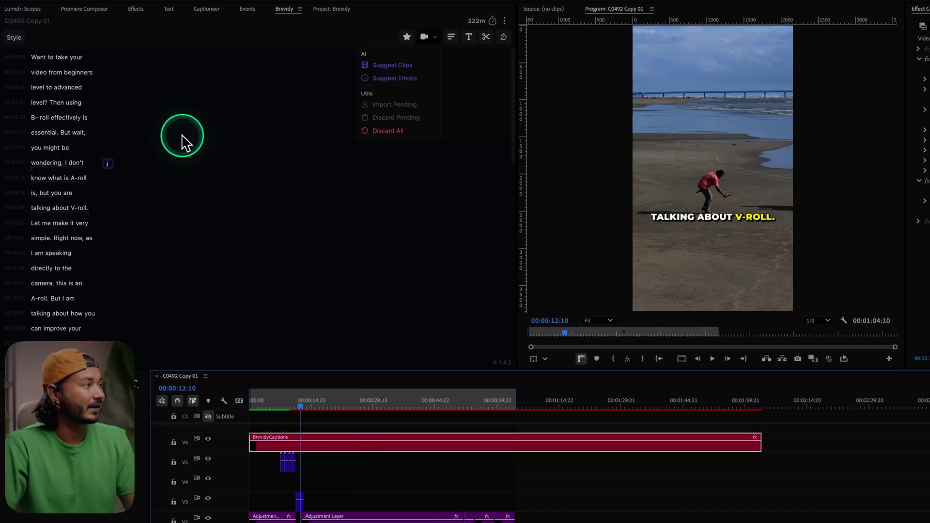
- Mark the caption words from "But I am" through "video quality." for another media clip
scroll(167, 237, down, 1)
scroll(167, 238, down, 2)
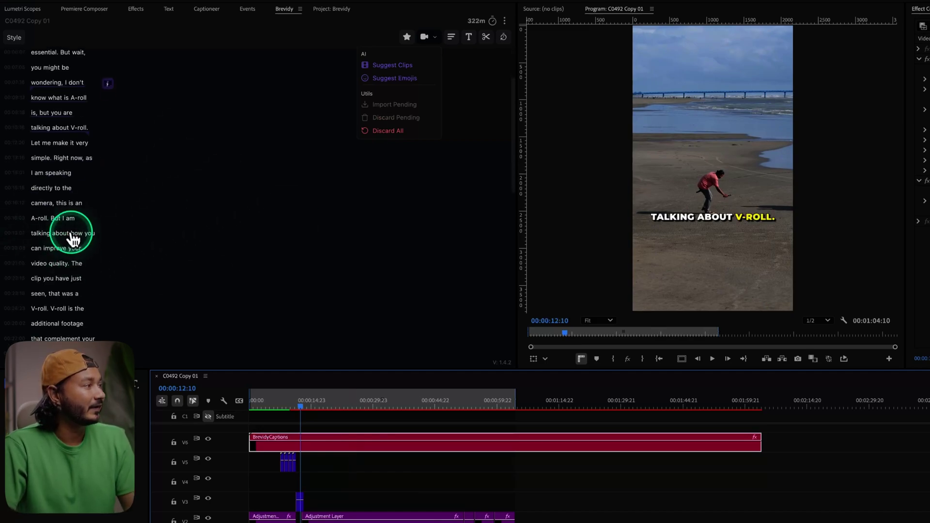
click(58, 230)
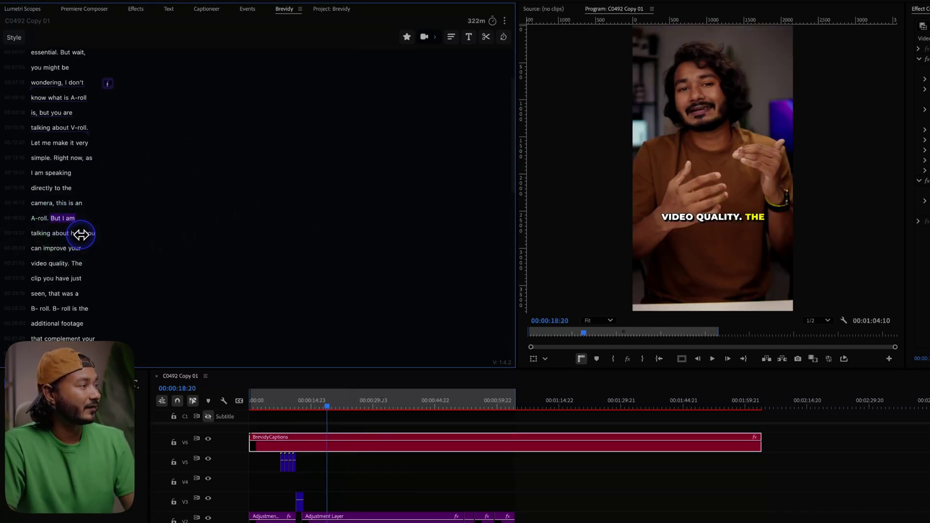
drag(81, 234, 85, 249)
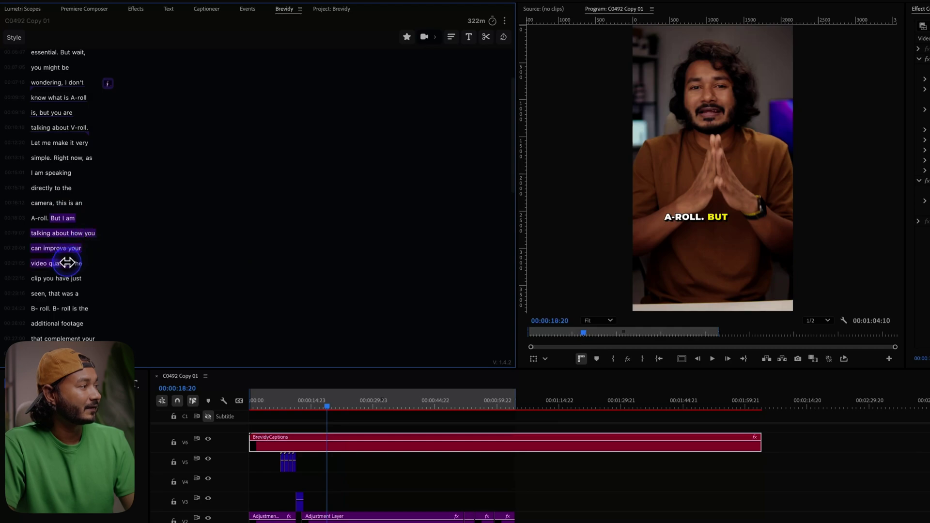
drag(67, 263, 73, 263)
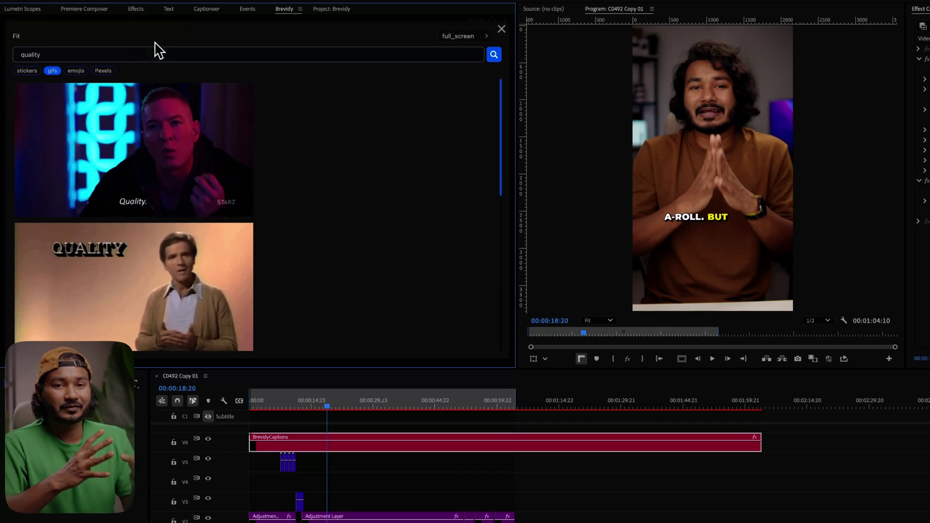
- Search the Pexels library for "Content creator" to find a clip for the marked caption words
double_click(88, 51)
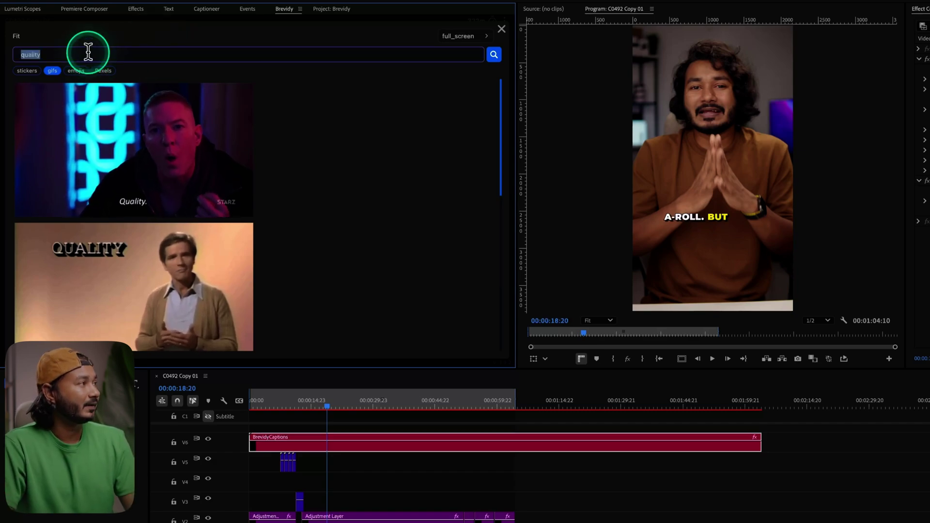
text(Fit)
key(BackSpace)
key(BackSpace)
key(BackSpace)
text(Content c)
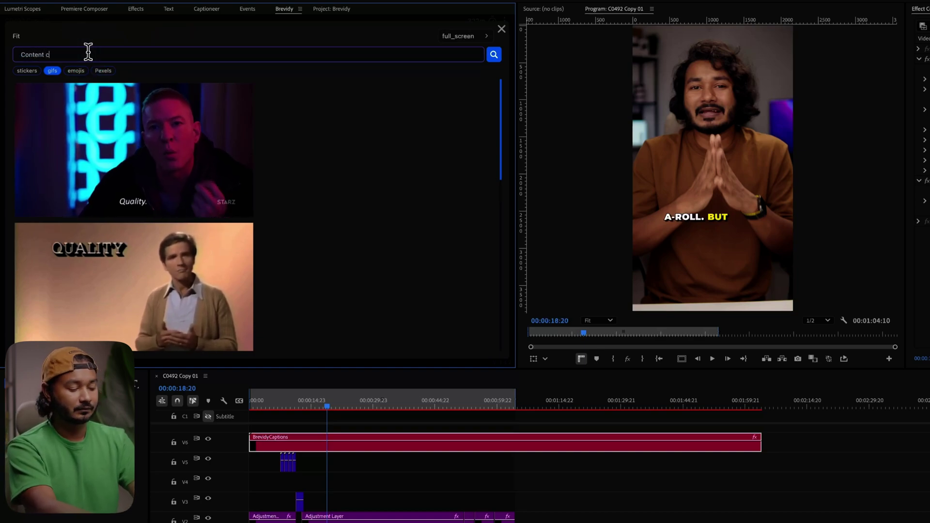
text(reator)
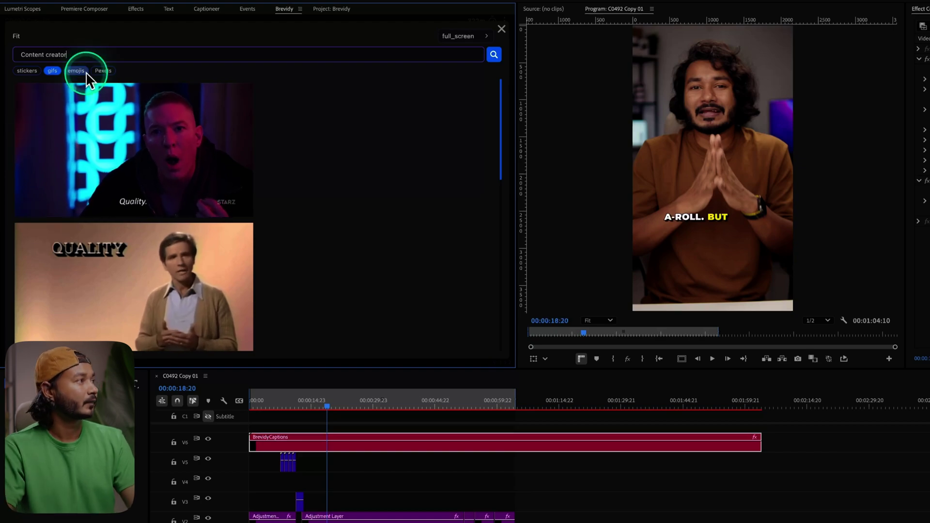
click(103, 72)
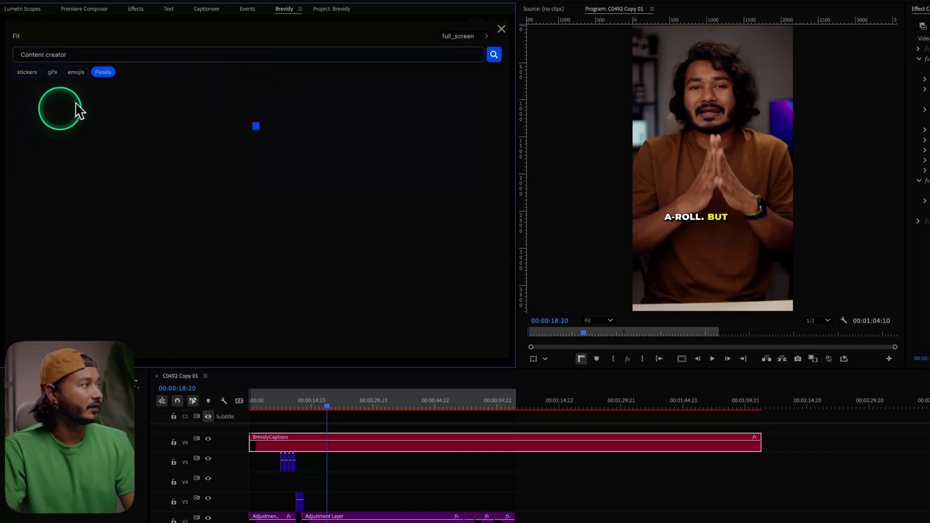
- Insert the vertical clip of the woman sitting with a laptop beside a camera over the marked caption words
scroll(322, 166, down, 5)
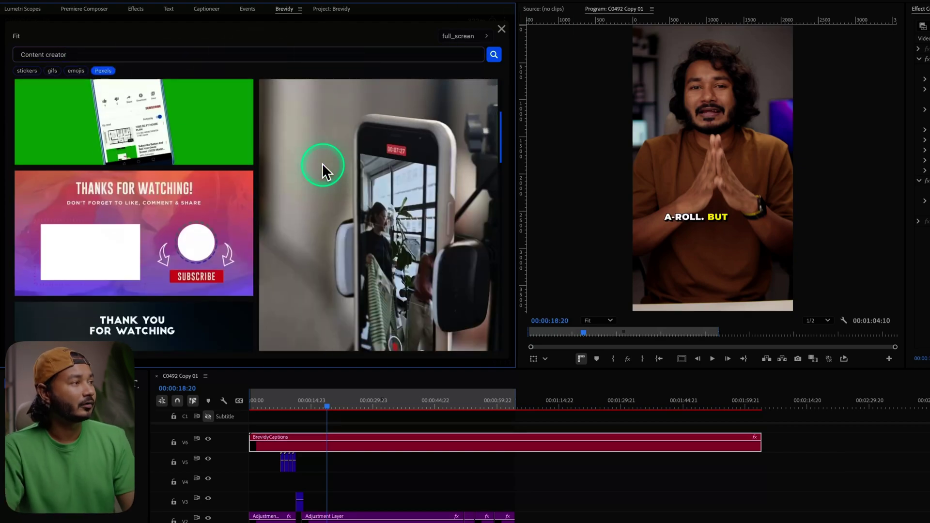
scroll(322, 168, down, 10)
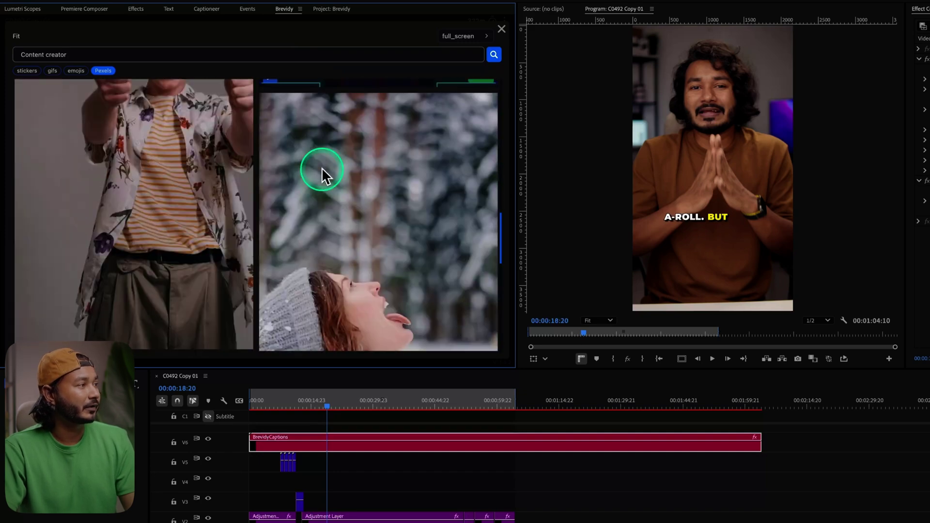
scroll(235, 183, down, 2)
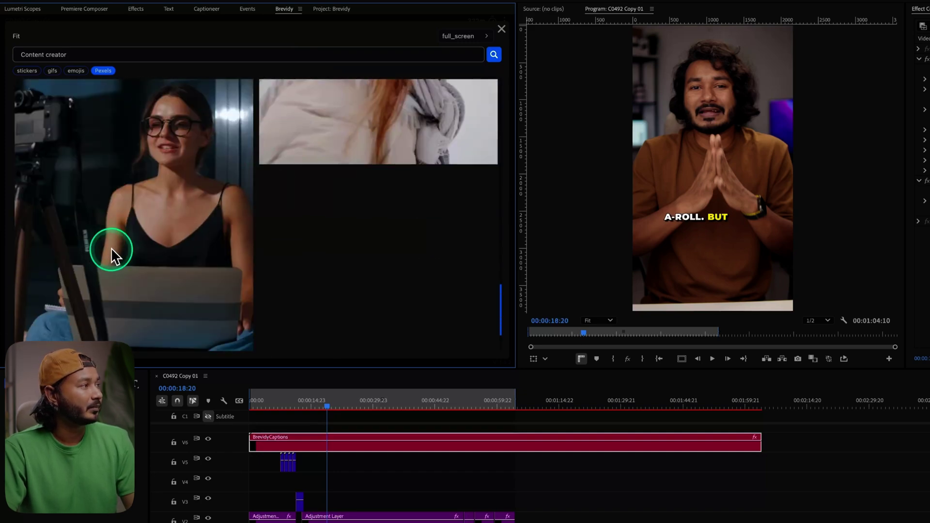
scroll(146, 228, up, 3)
scroll(49, 309, down, 5)
scroll(49, 309, down, 1)
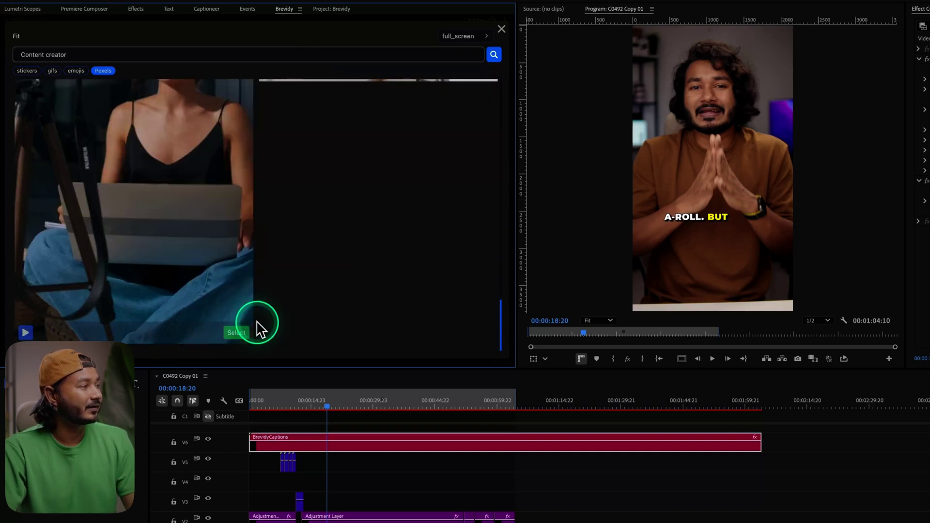
click(234, 333)
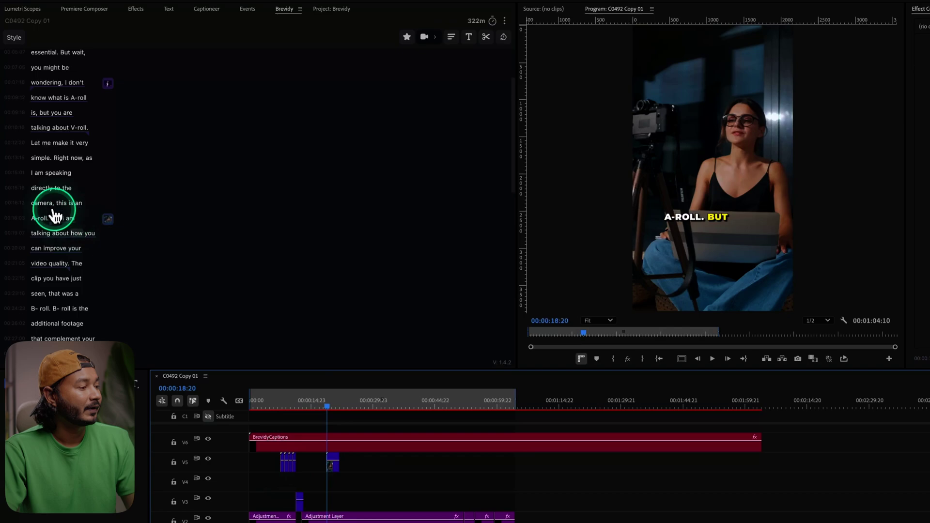
- Check the inserted laptop clip's Full Screen fit setting and play the sequence from the start
click(107, 221)
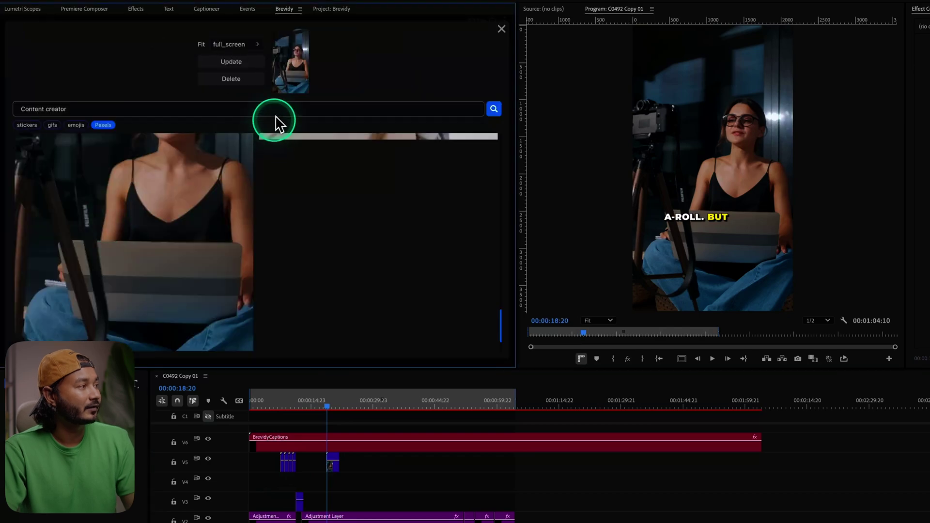
click(236, 47)
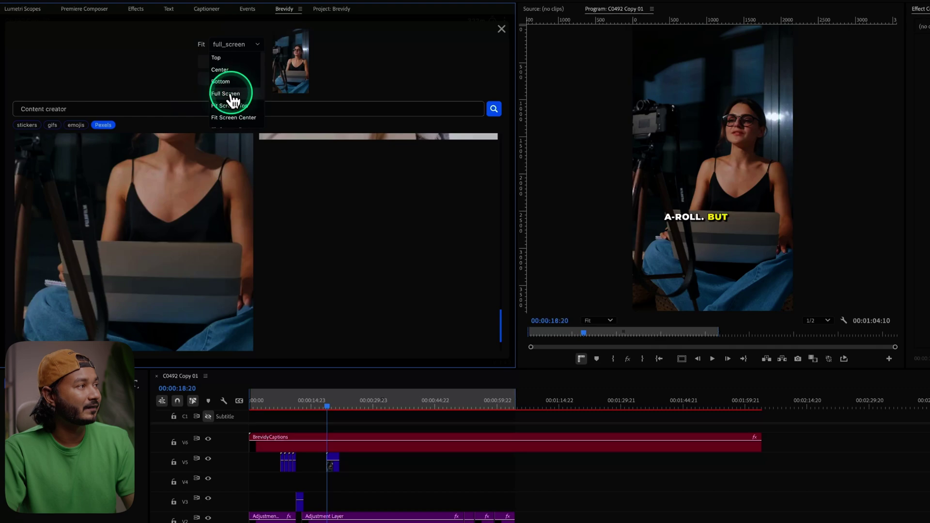
click(232, 94)
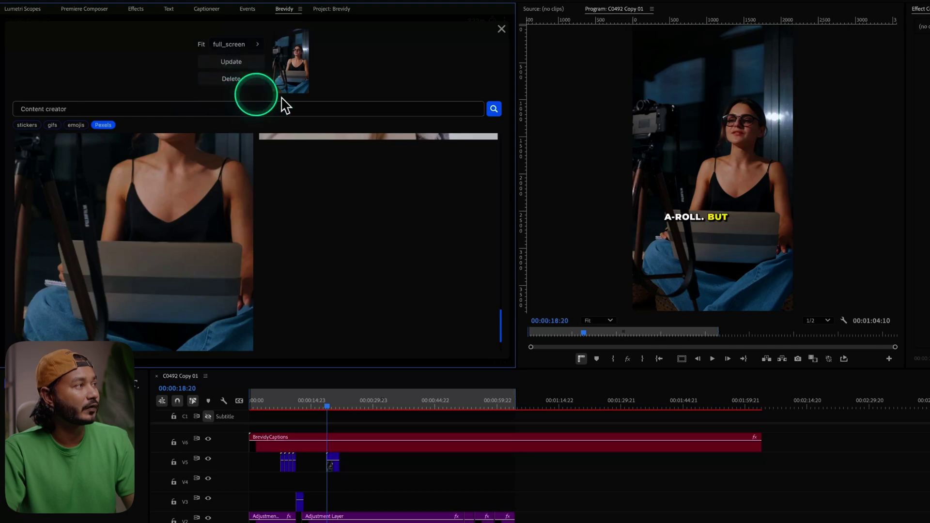
click(502, 30)
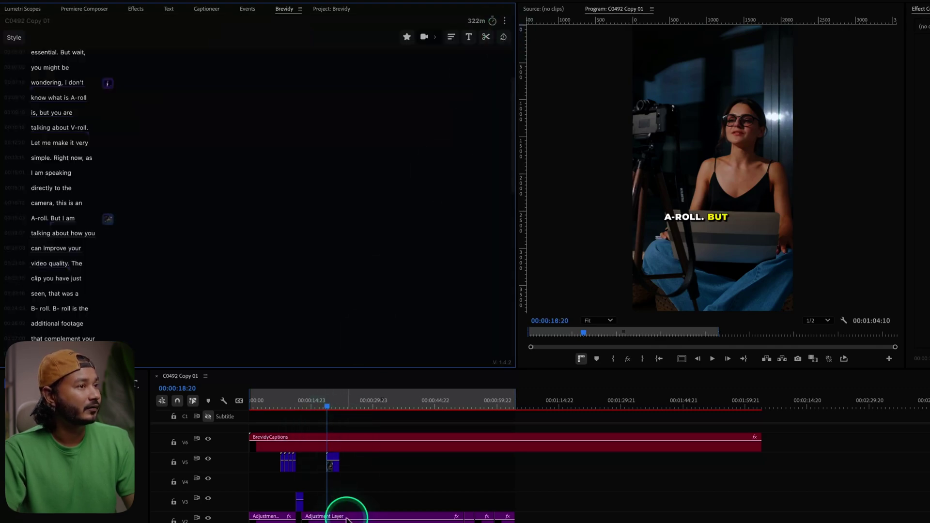
drag(320, 405, 237, 409)
key(space)
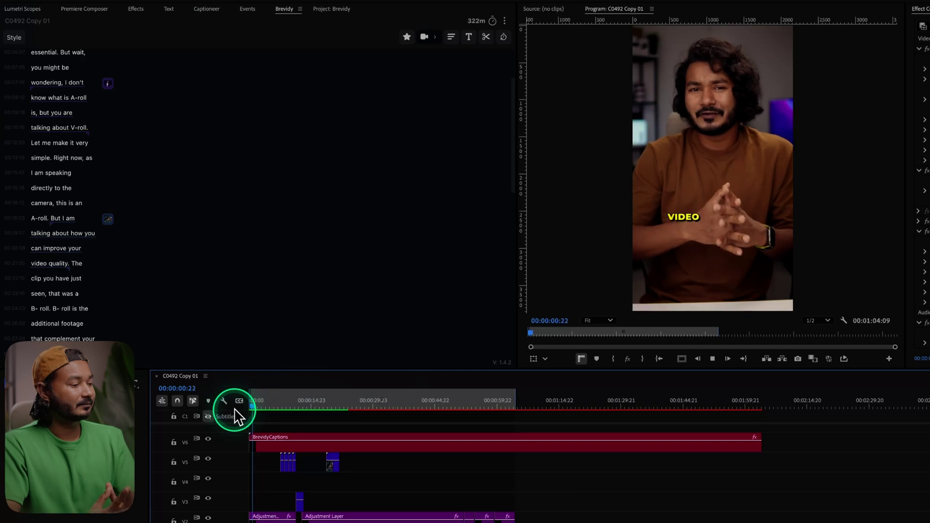
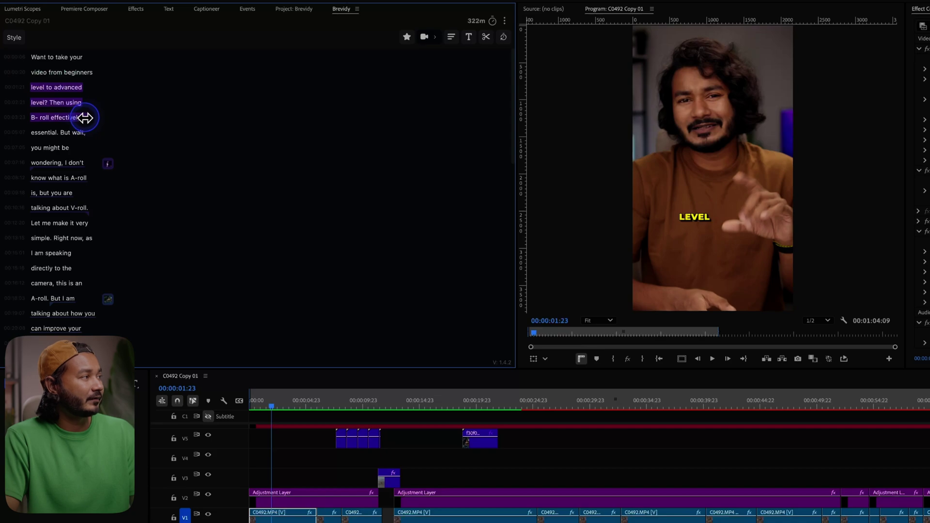
- Check the "Query AI for new media selection" setting and the media search terms proposed for the opening caption words
click(85, 118)
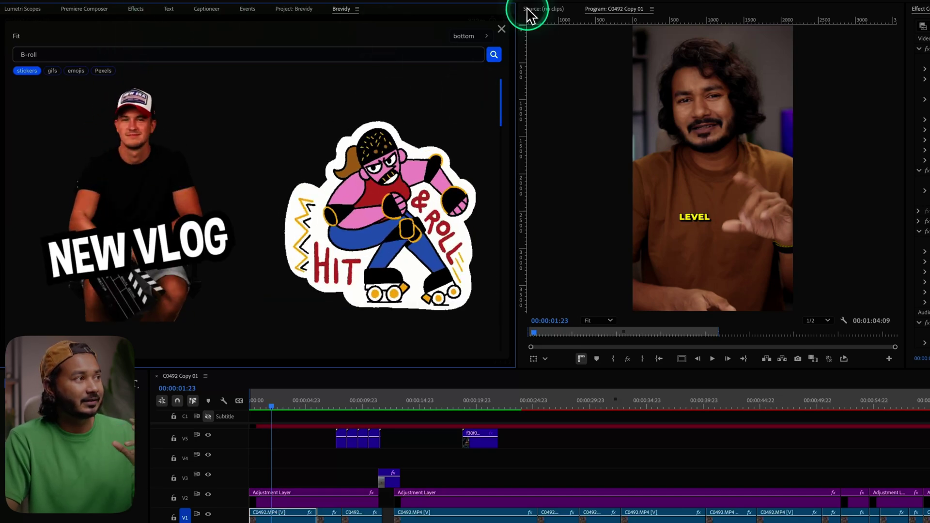
click(502, 29)
click(504, 23)
click(461, 93)
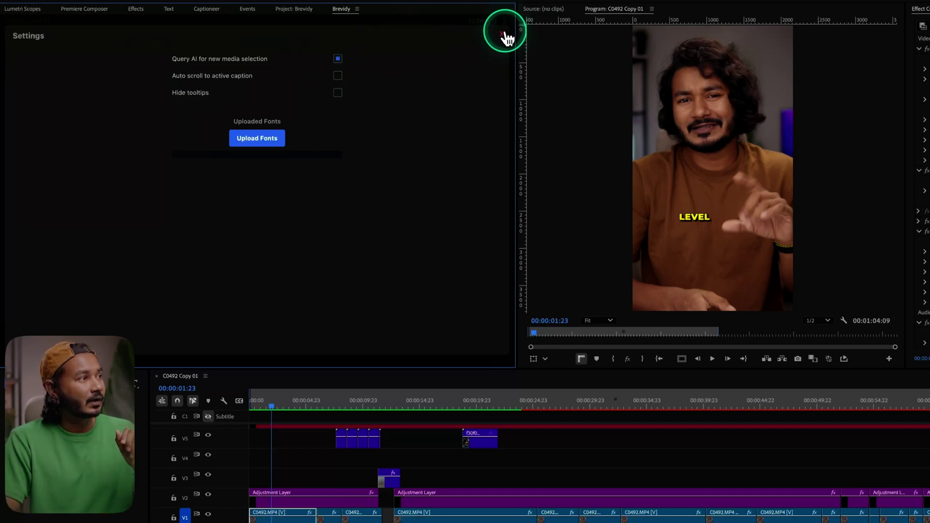
click(503, 32)
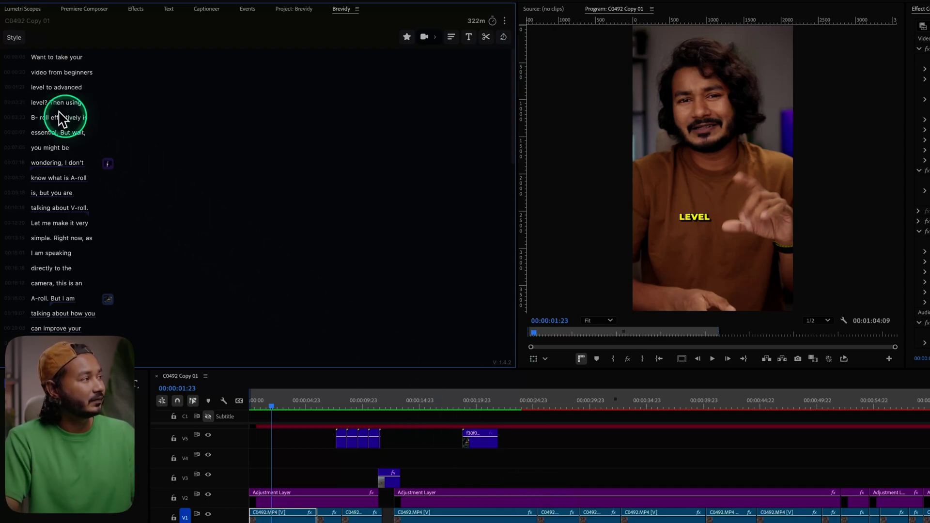
click(35, 104)
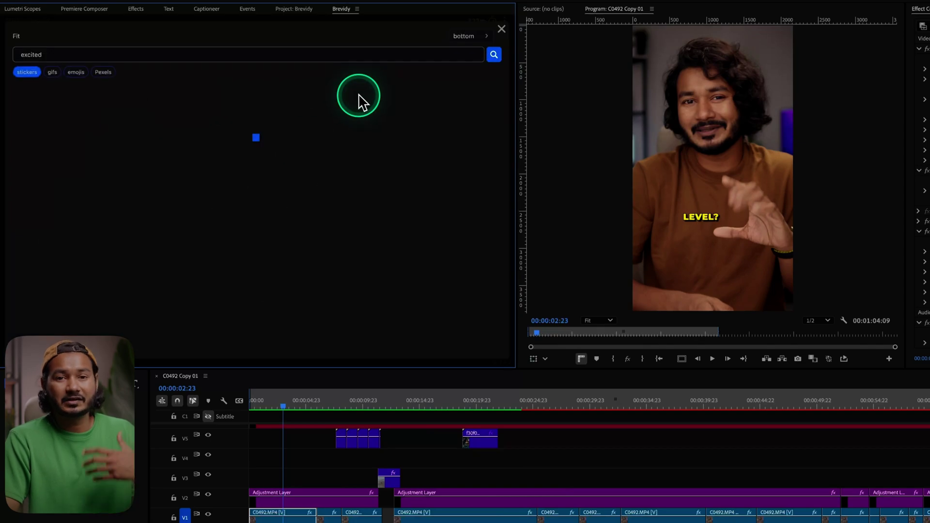
click(502, 30)
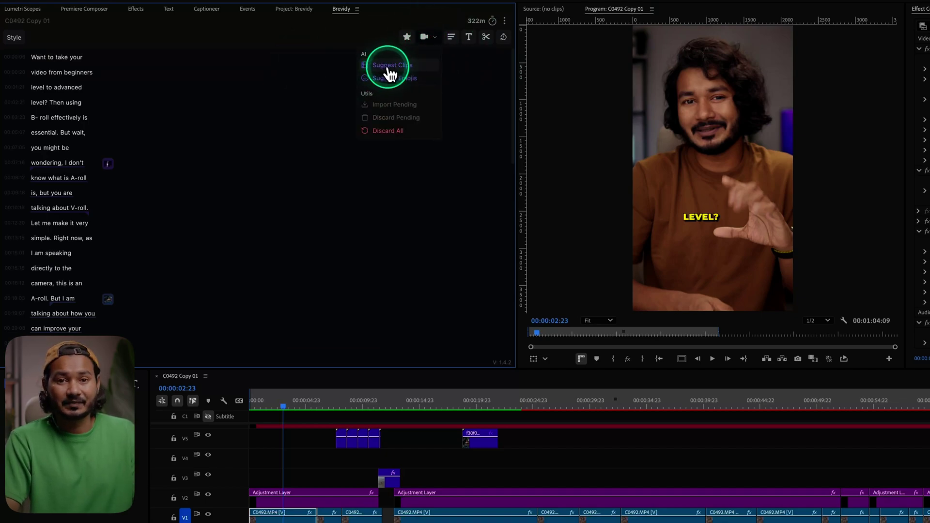
- Generate AI clip suggestions and apply the one for "Then using B-roll effectively is essential" with its fit set to Full Screen
click(389, 70)
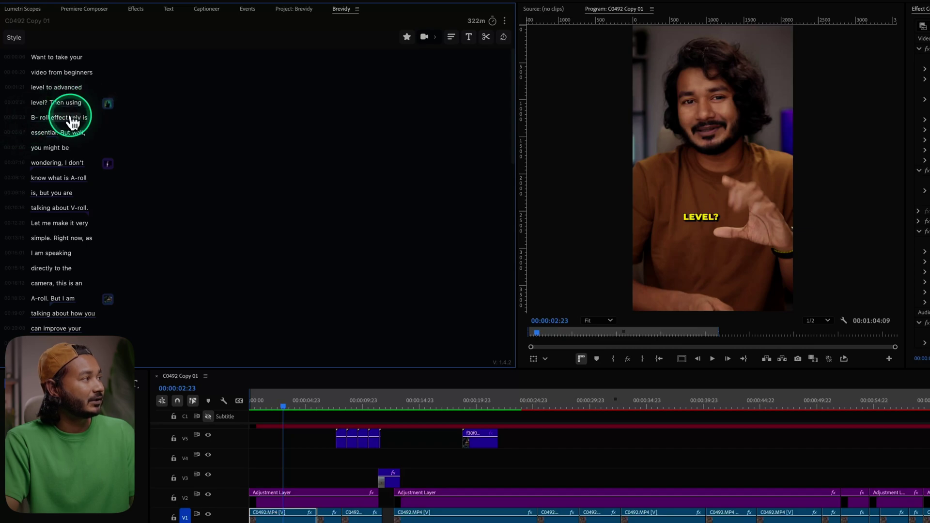
mouse_move(110, 113)
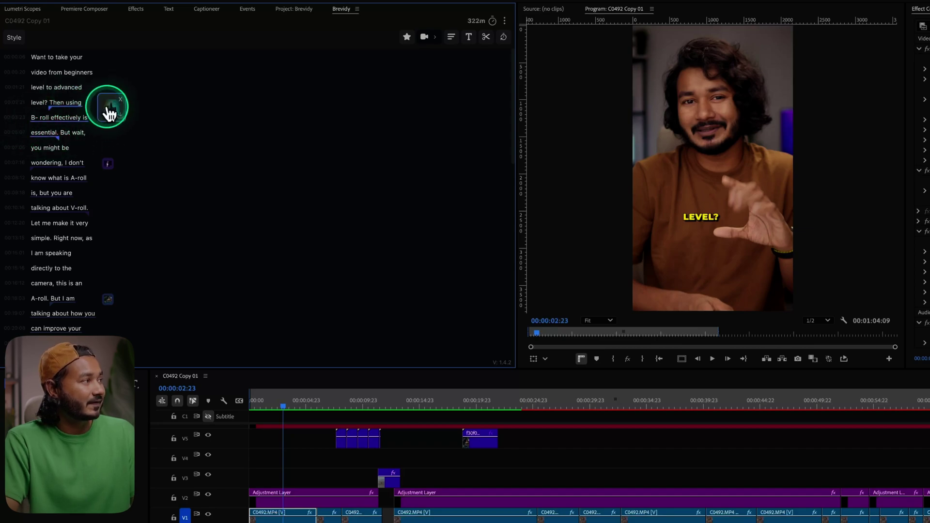
click(112, 116)
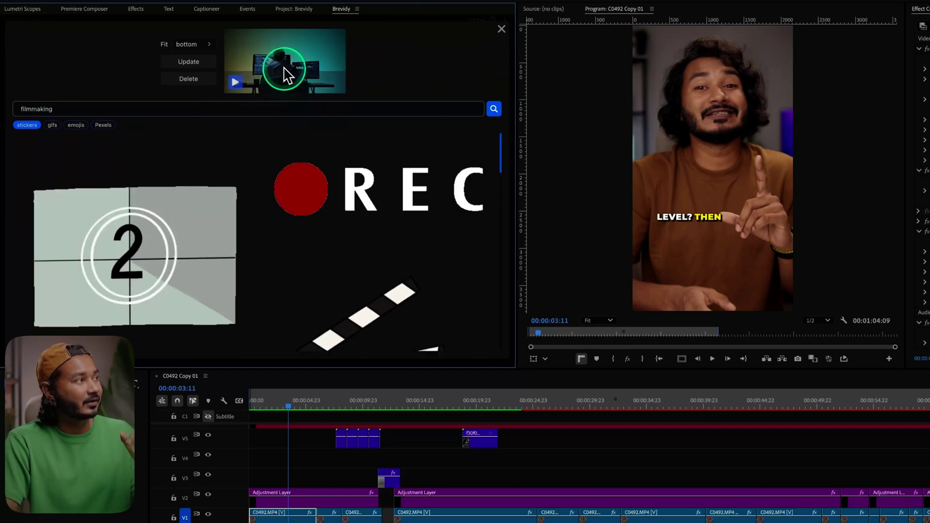
click(189, 45)
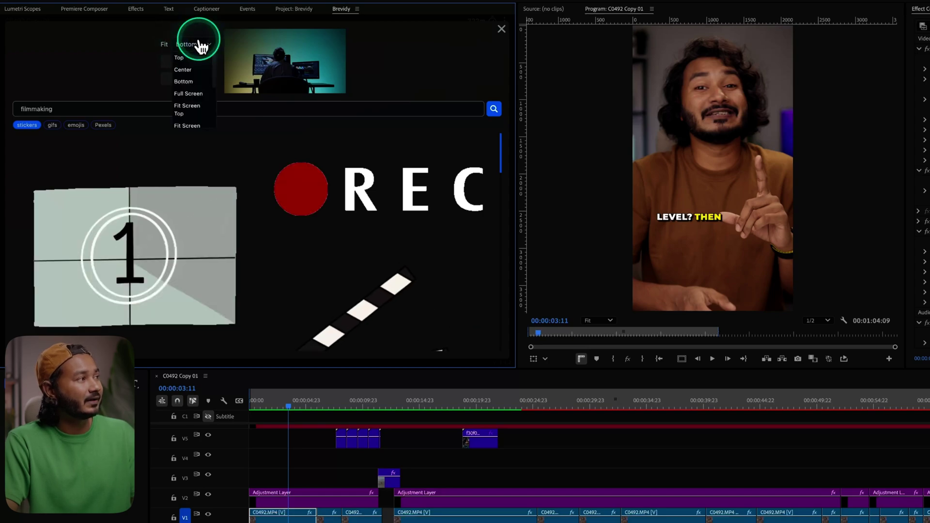
click(190, 94)
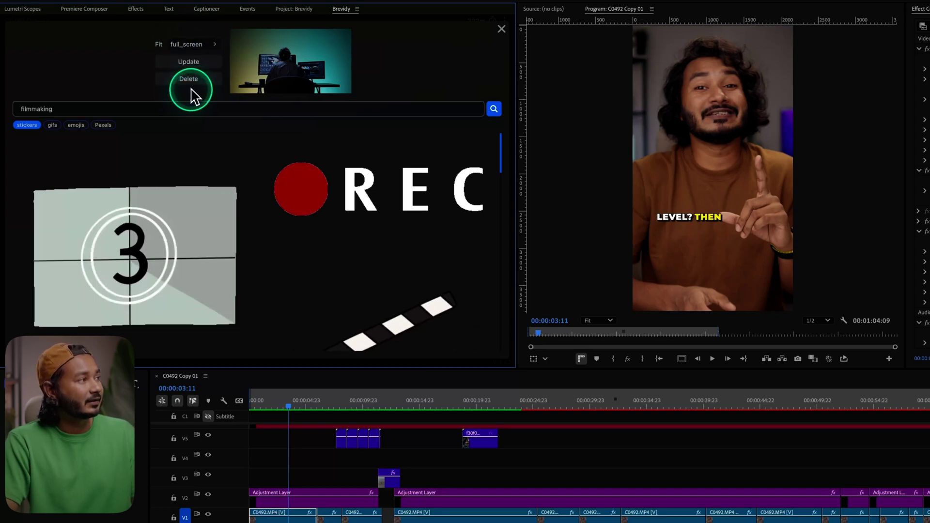
click(189, 62)
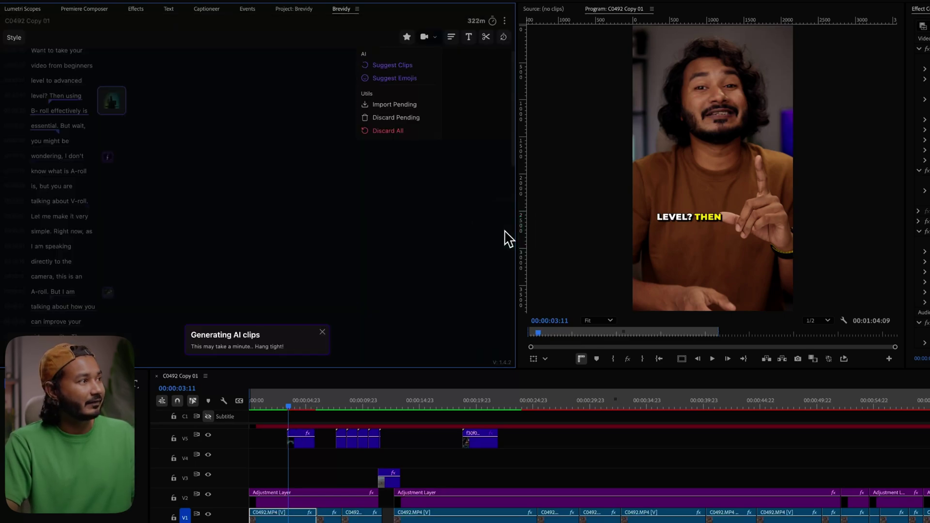
- Review the clip suggested for "Let me make it very simple" and discard that suggestion
click(445, 251)
scroll(121, 199, down, 1)
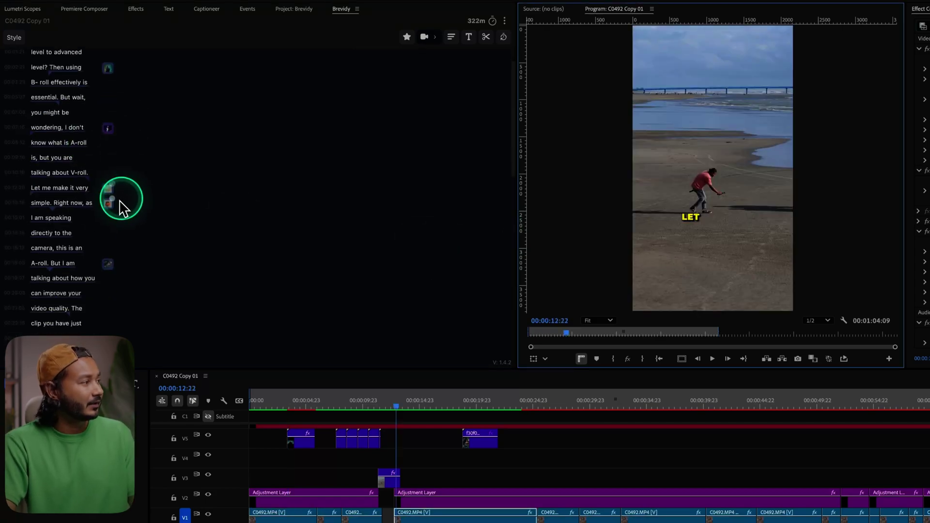
click(111, 196)
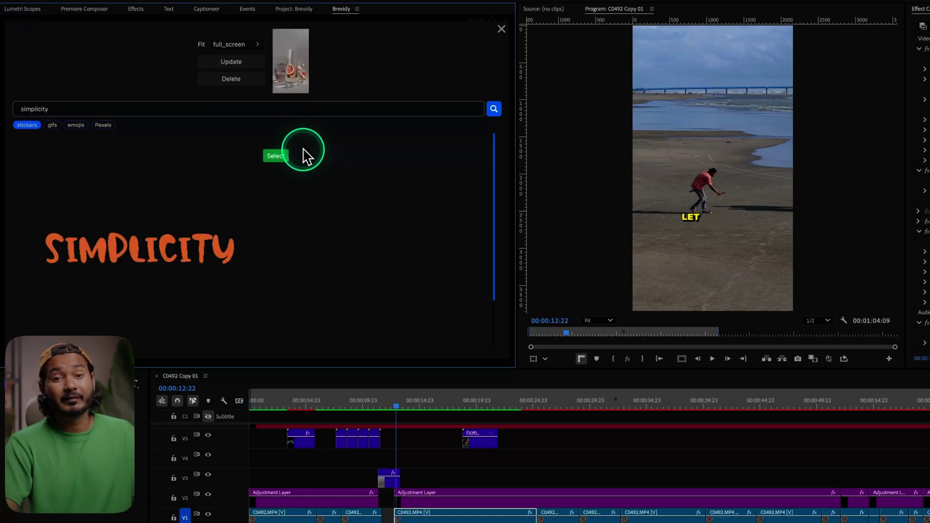
click(285, 83)
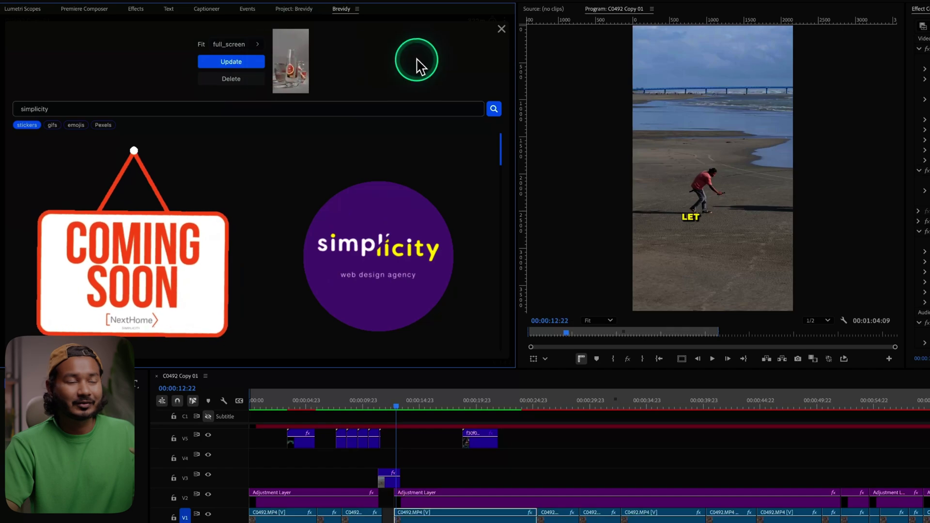
click(502, 30)
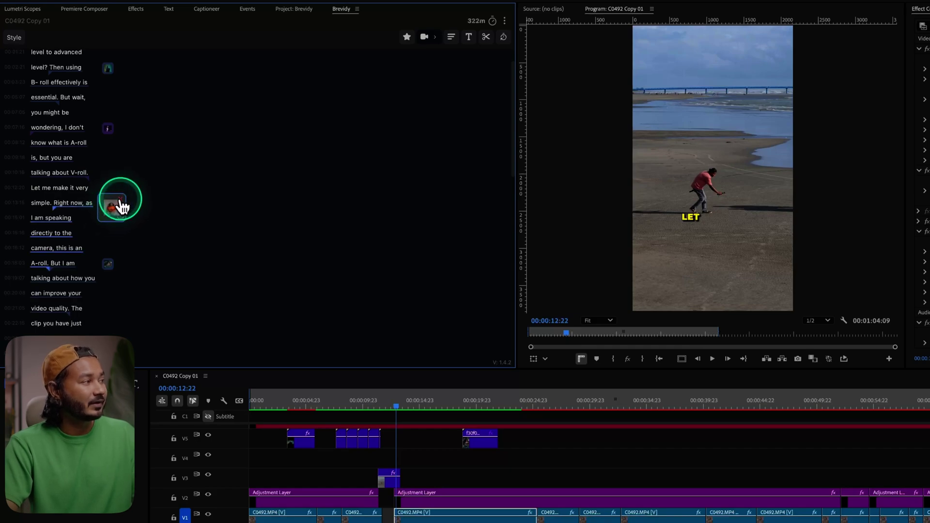
- Import the suggested mountain clip full screen over "B-roll is the additional footage that complement your main story."
scroll(121, 213, down, 5)
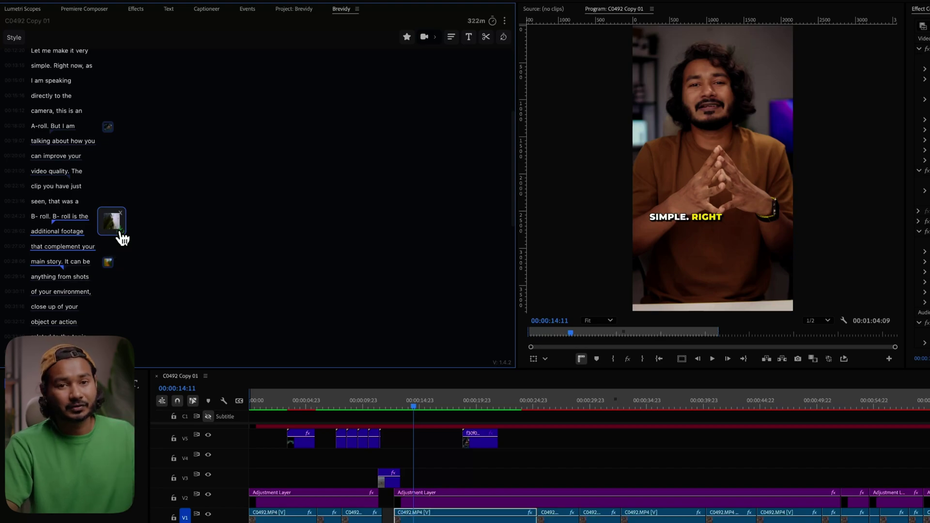
click(115, 225)
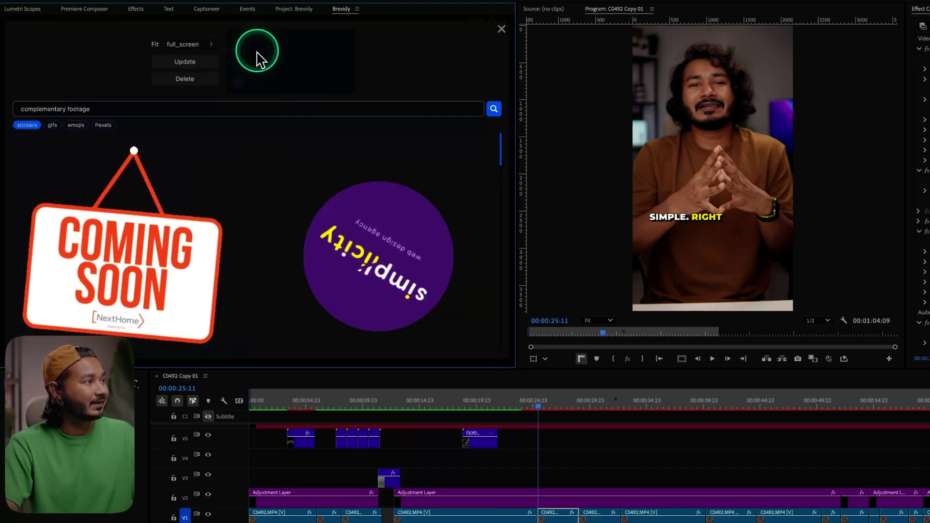
click(502, 30)
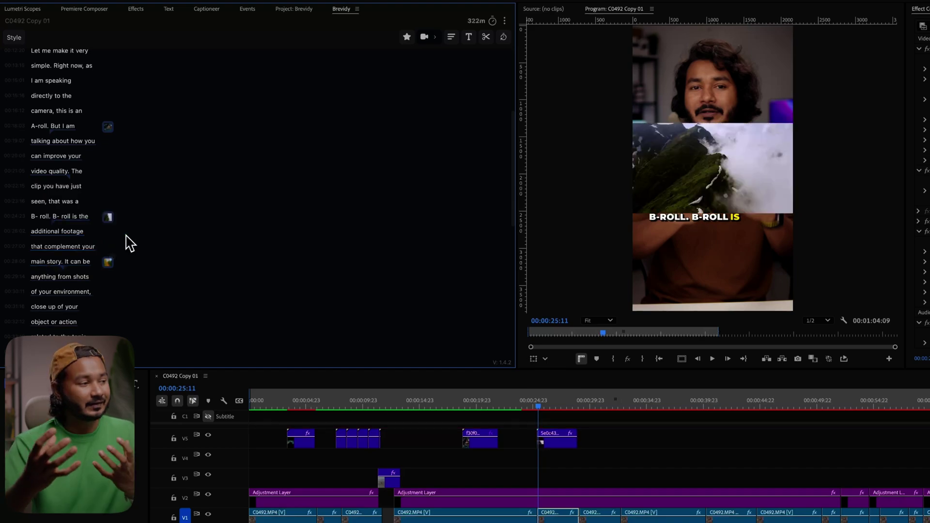
click(119, 240)
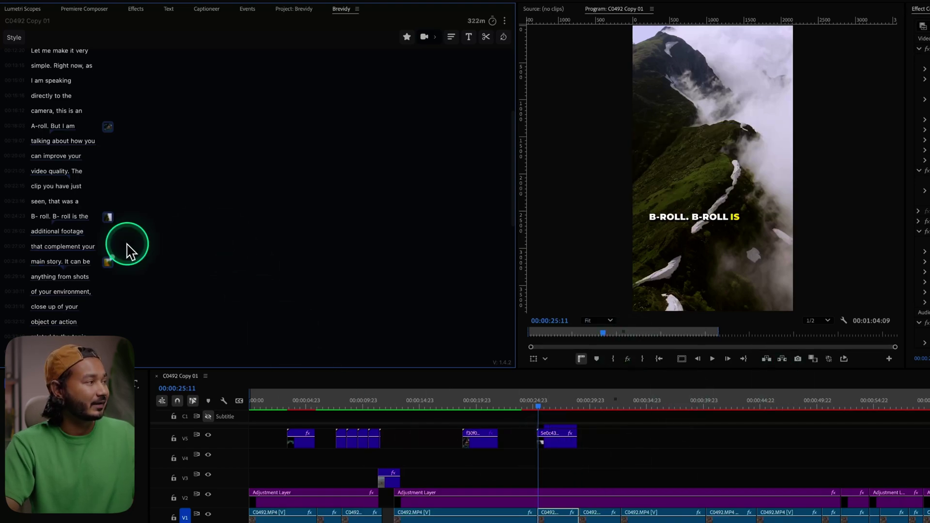
- Discard the clip suggestions for "By adding a B-roll, you provide viewers with more context" and "One of the best use of B-roll"
scroll(127, 251, down, 3)
mouse_move(112, 243)
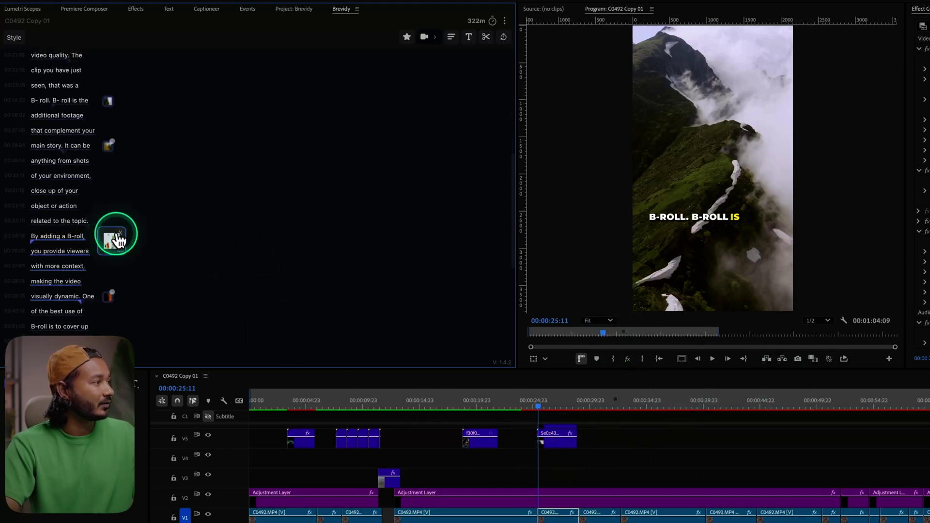
click(123, 261)
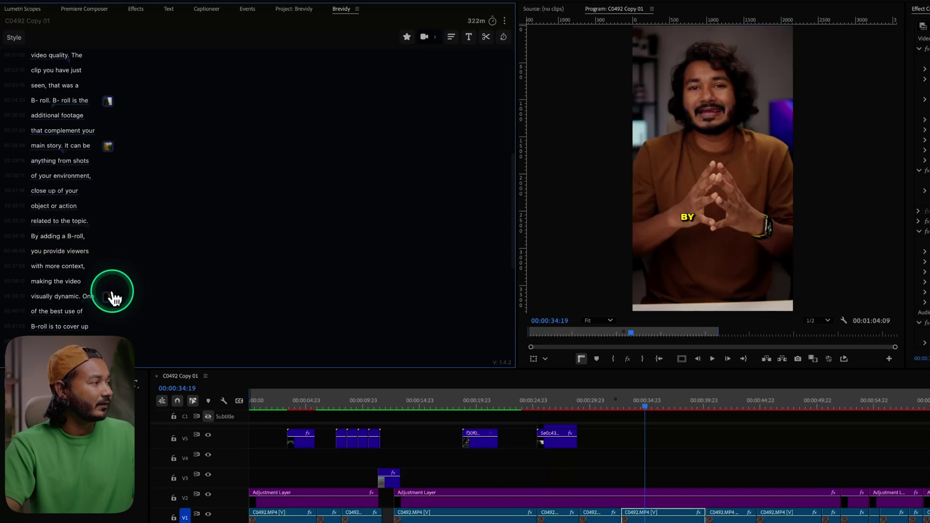
click(121, 297)
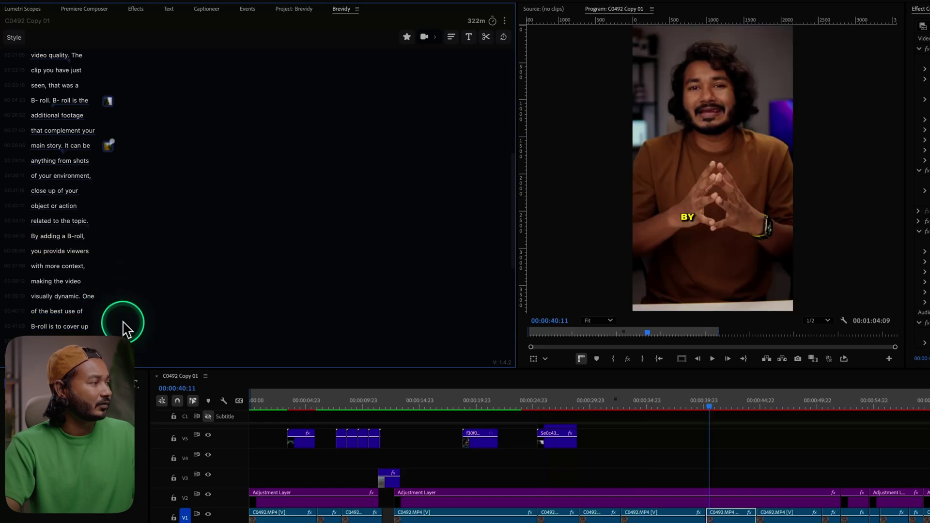
- Discard the clip suggestions for "By capturing those close-ups, facial expressions" and "It's a powerful way to deepen the impact"
scroll(124, 326, down, 5)
mouse_move(110, 272)
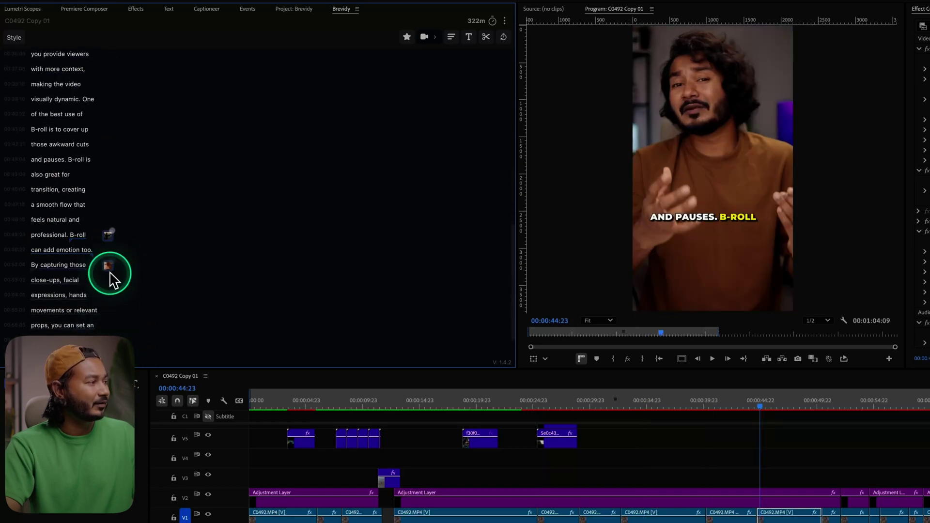
click(125, 280)
scroll(121, 291, down, 3)
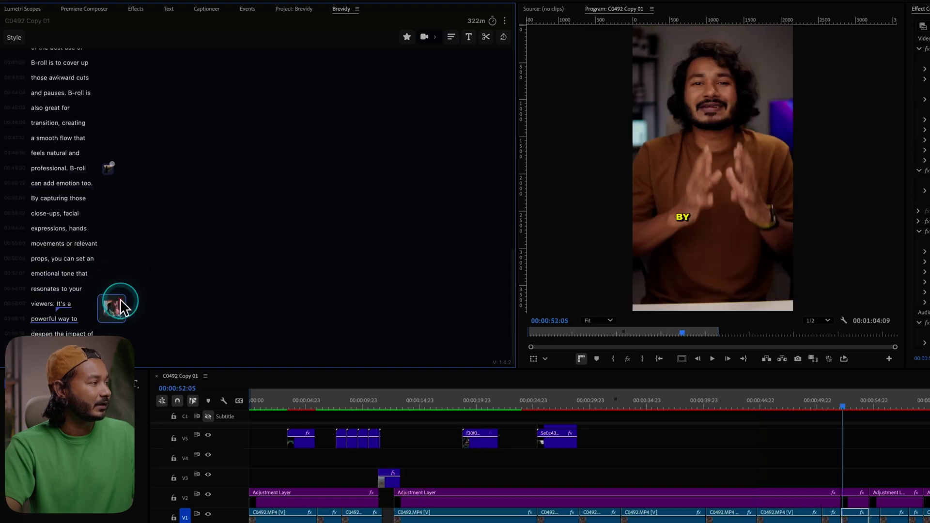
click(121, 300)
- Import all remaining pending clip suggestions into the sequence and check their placement in the captions and timeline
scroll(121, 305, up, 5)
scroll(131, 174, down, 1)
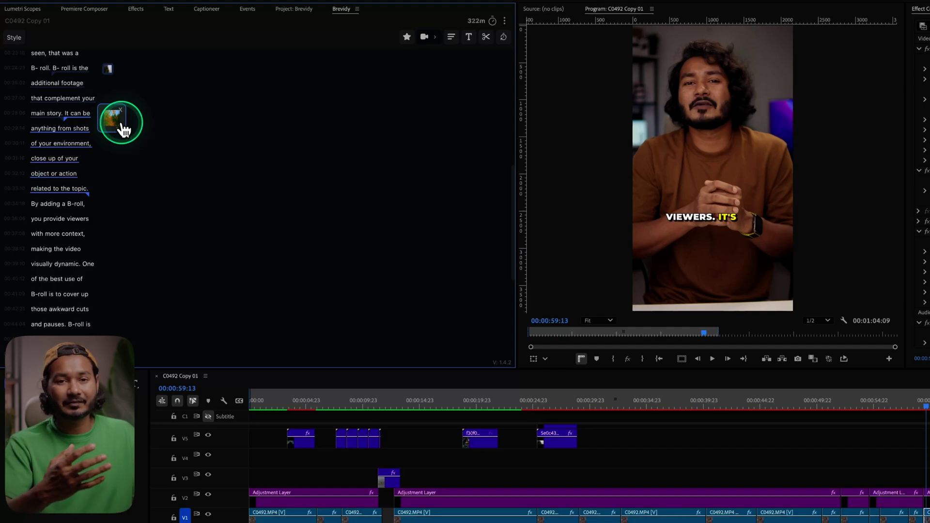
click(513, 34)
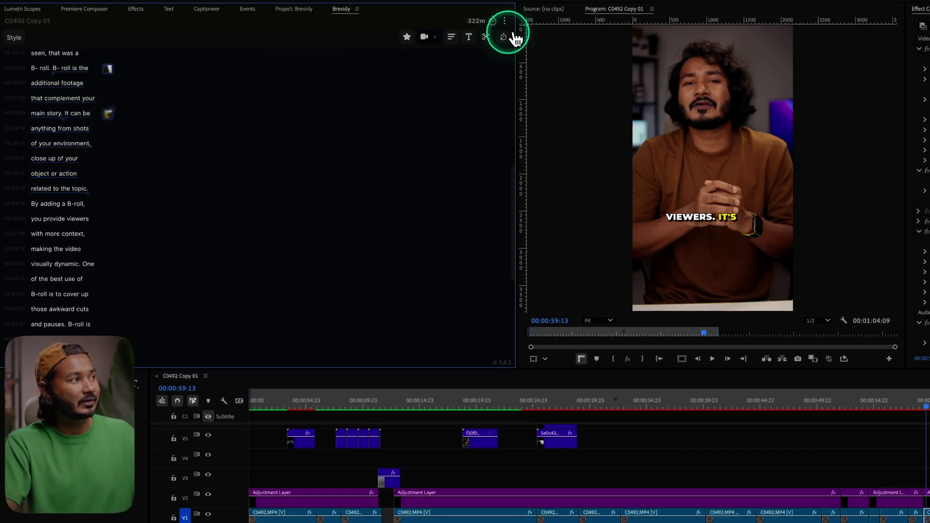
click(436, 37)
click(404, 104)
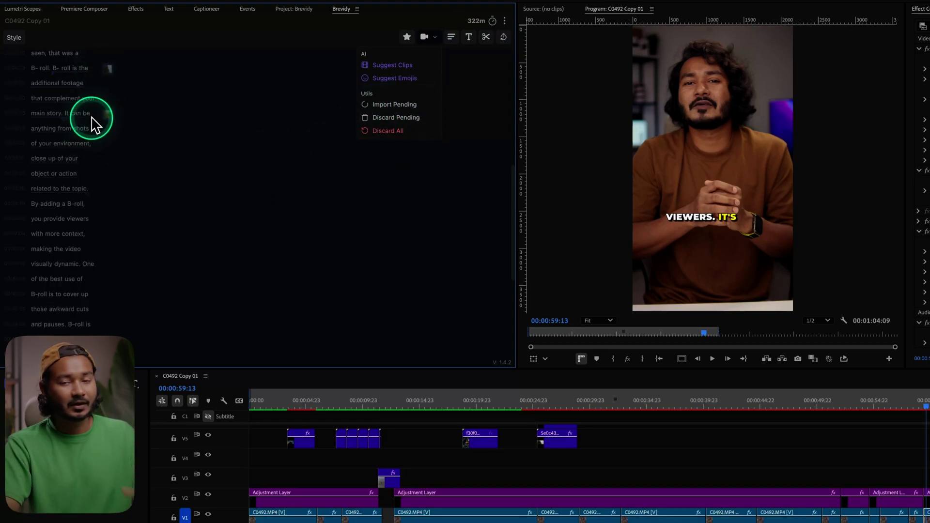
scroll(120, 123, down, 2)
scroll(120, 122, down, 6)
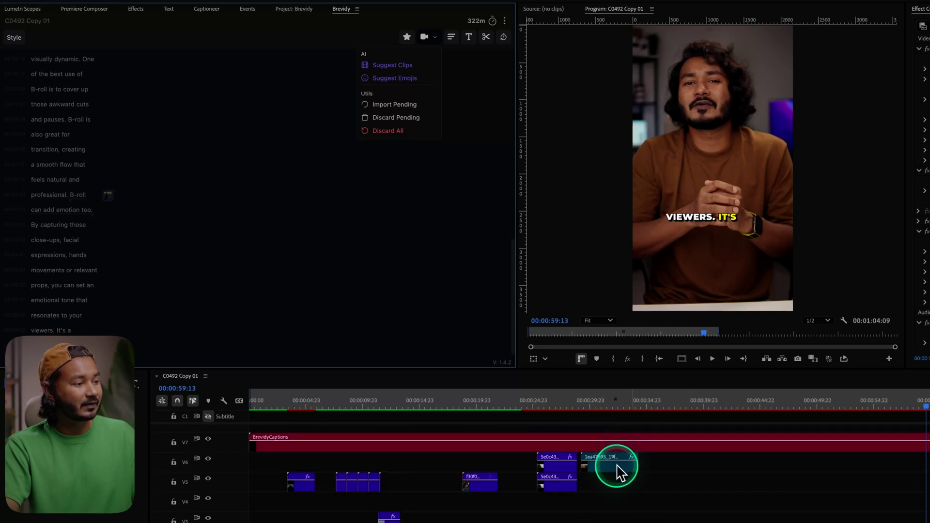
scroll(245, 290, down, 1)
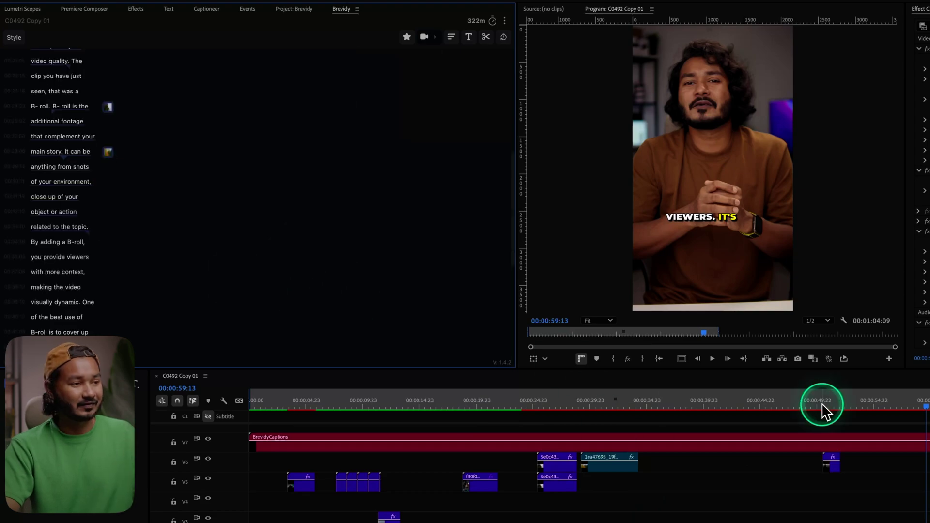
scroll(278, 218, down, 8)
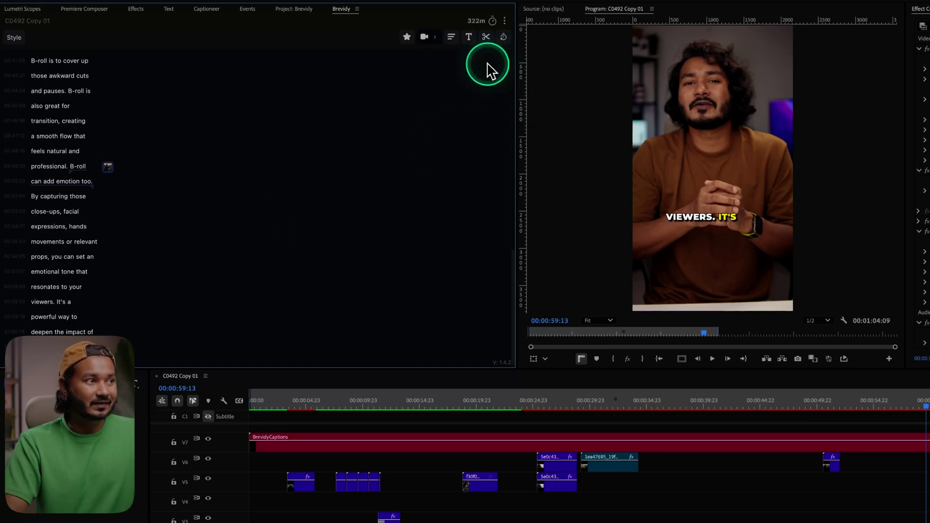
- Generate AI emoji suggestions and discard the one for "Want to take your video from beginners level to advanced level?"
click(437, 42)
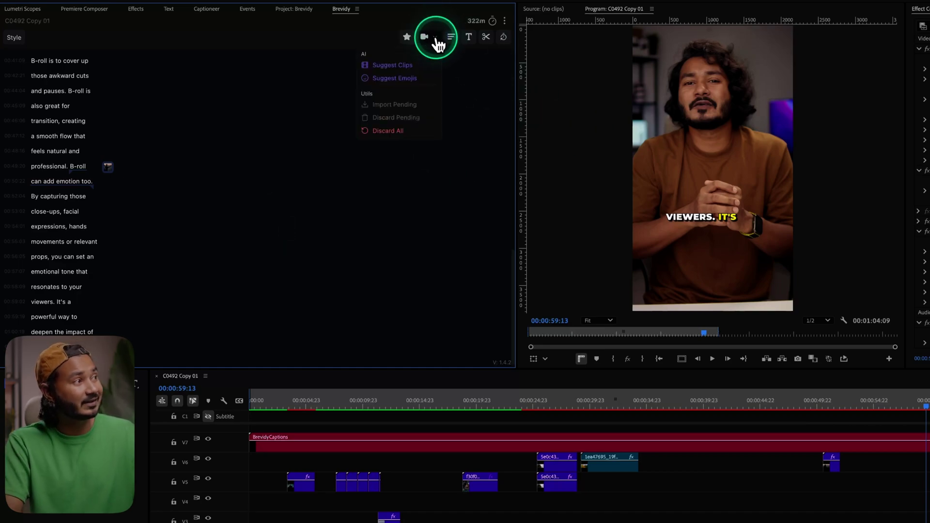
click(390, 83)
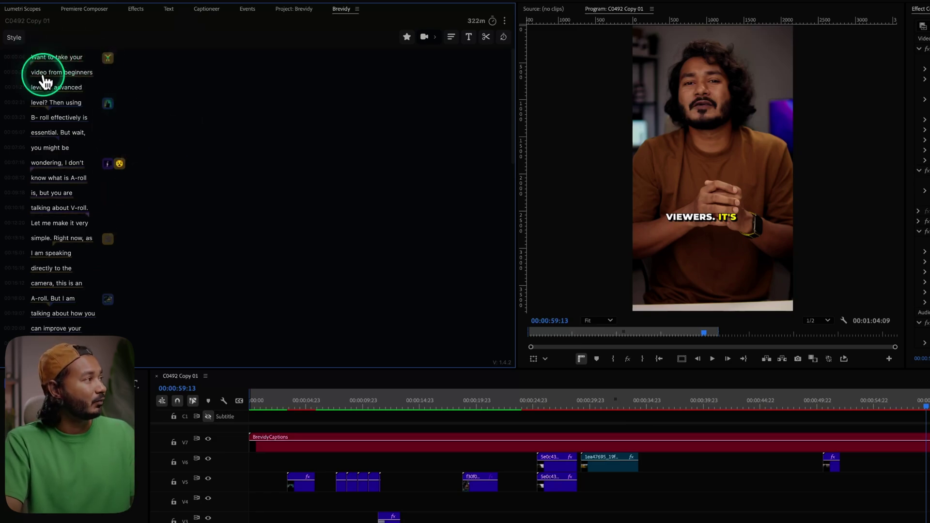
mouse_move(114, 65)
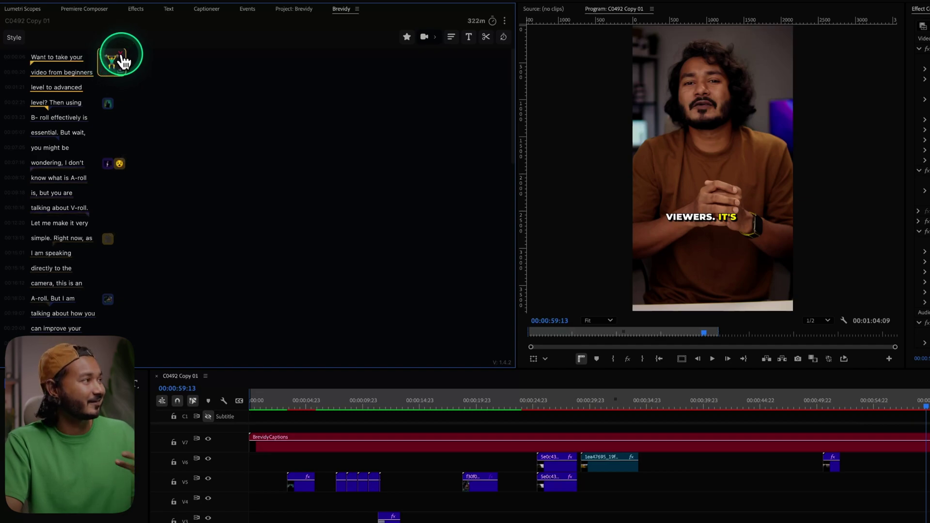
click(125, 61)
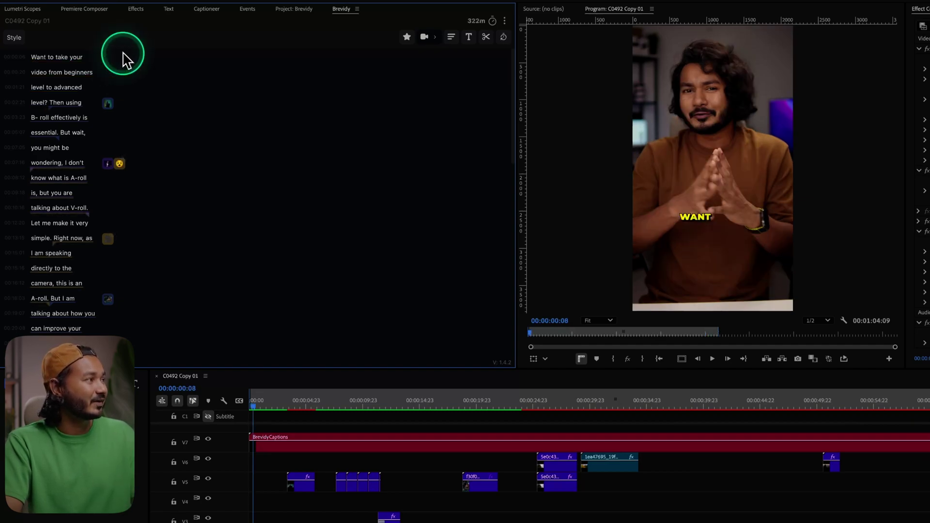
- Review the emoji suggestions and discard those for "By adding a B-roll, you provide viewers" and "B-roll is also great for transition"
mouse_move(126, 168)
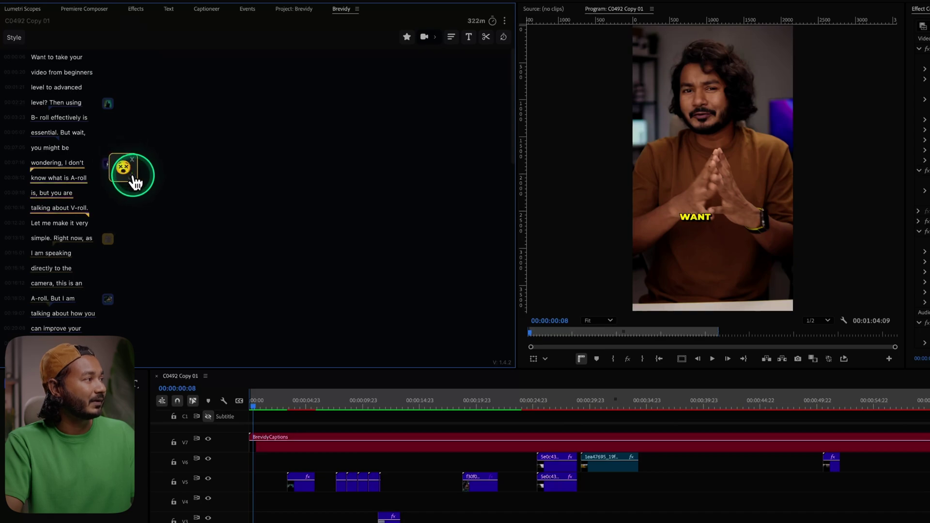
scroll(181, 193, down, 3)
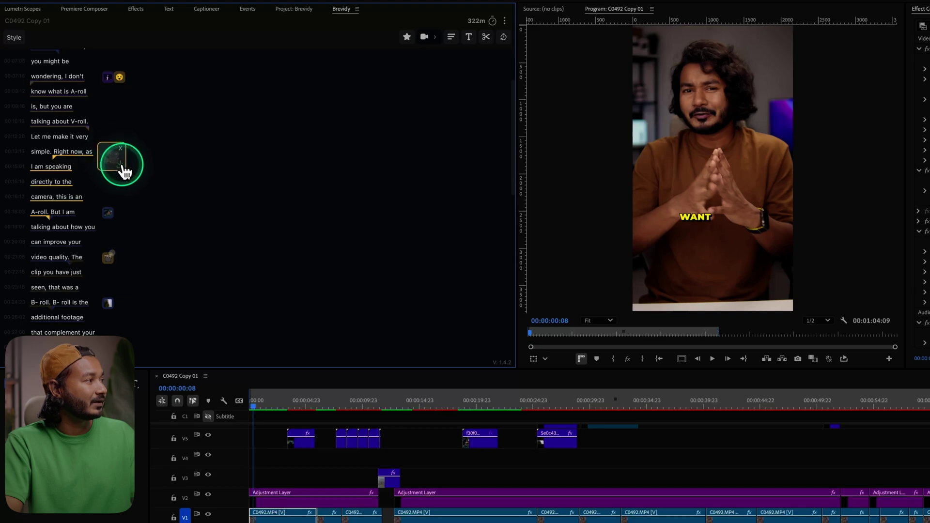
scroll(134, 209, down, 5)
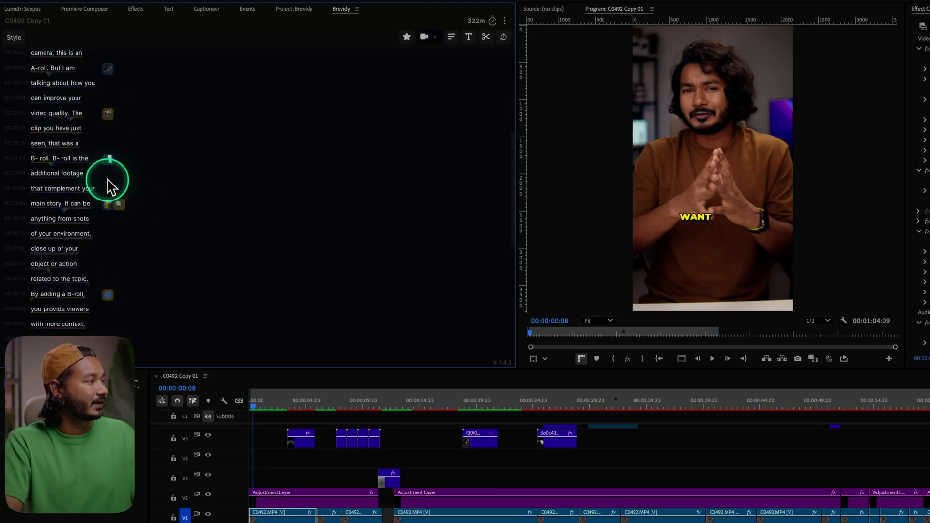
mouse_move(115, 124)
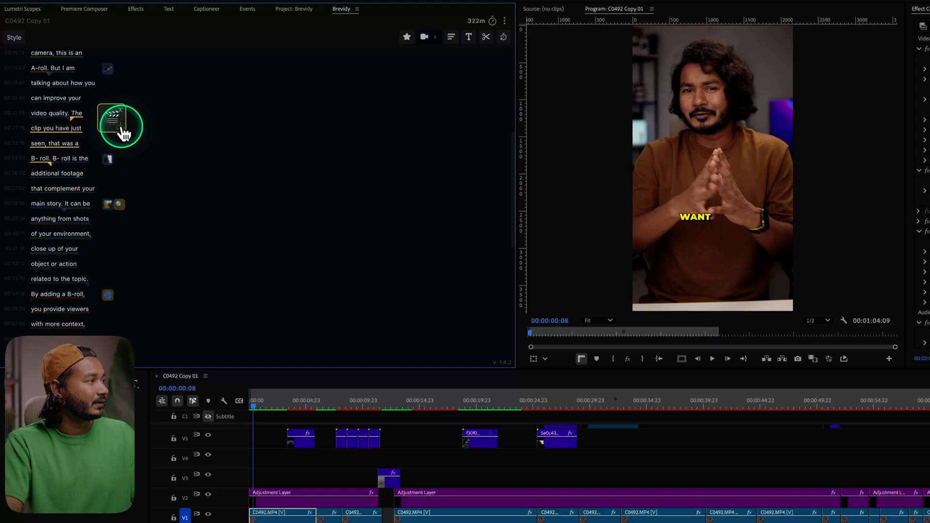
mouse_move(125, 213)
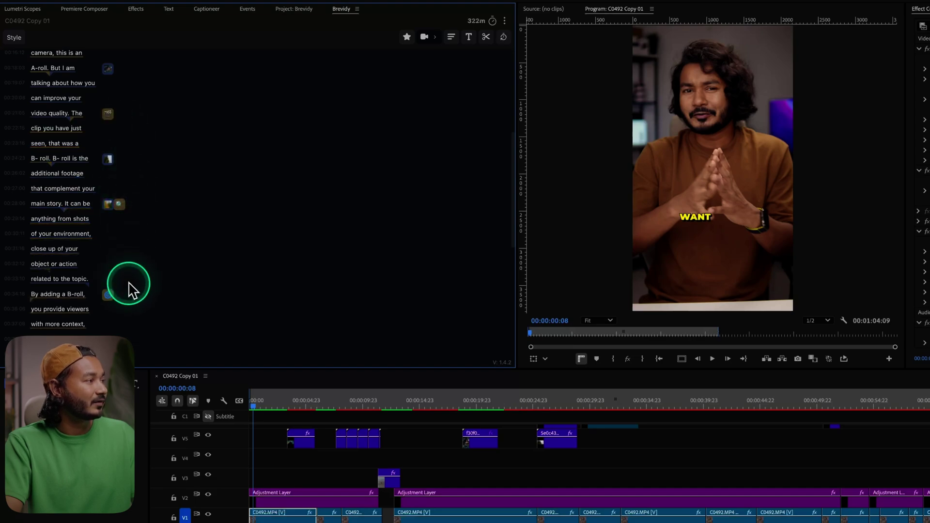
scroll(130, 290, down, 2)
mouse_move(121, 229)
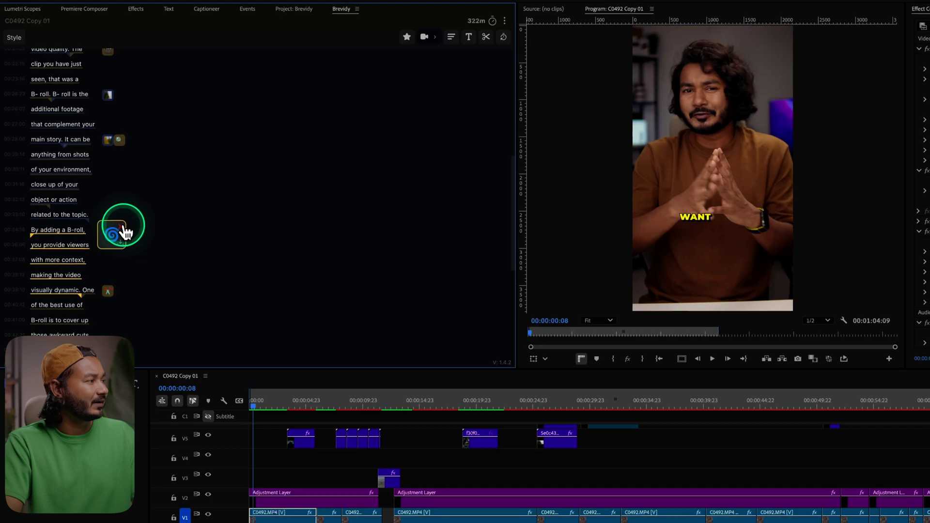
click(125, 233)
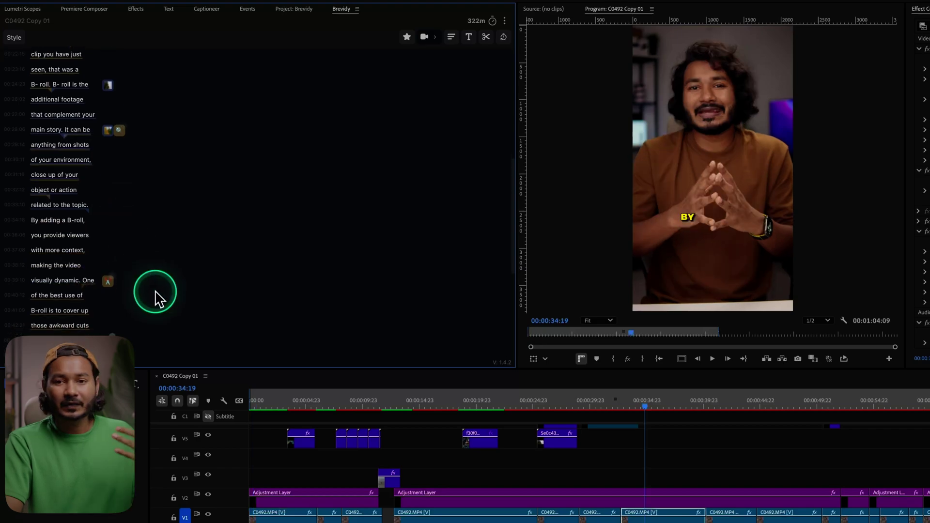
scroll(154, 296, down, 6)
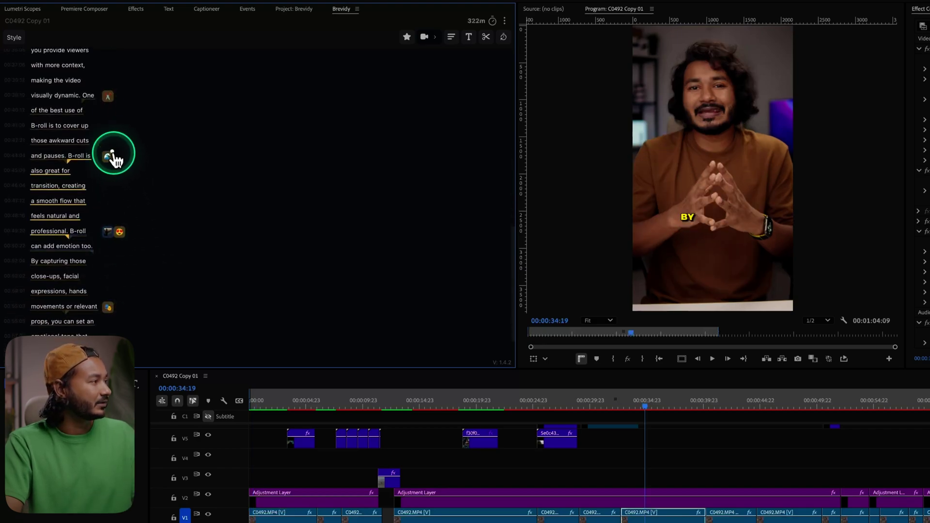
click(115, 157)
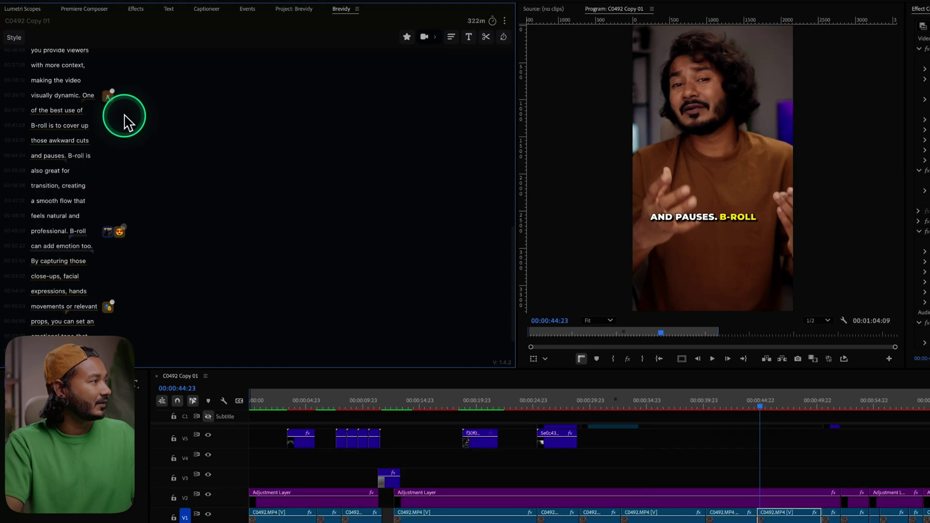
- Import all pending emoji suggestions and check their placement above the BrevidyCaptions track
click(434, 38)
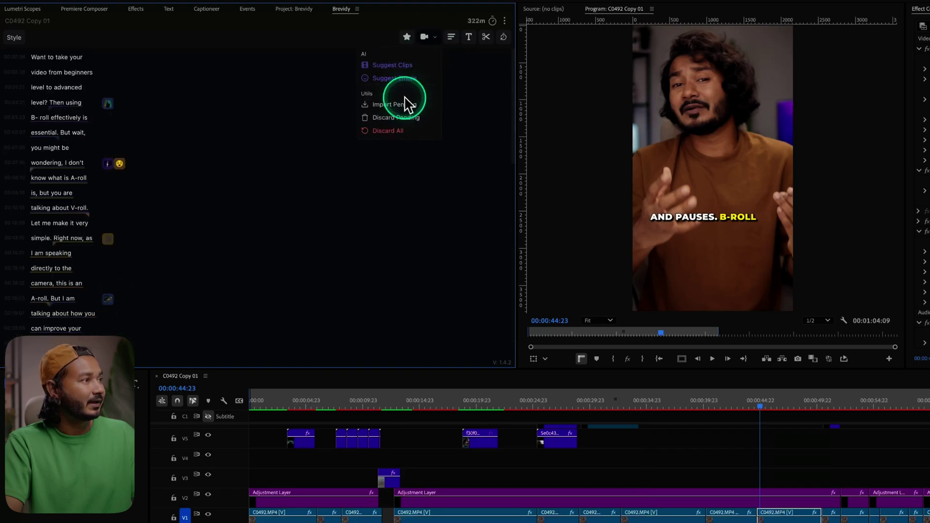
click(397, 105)
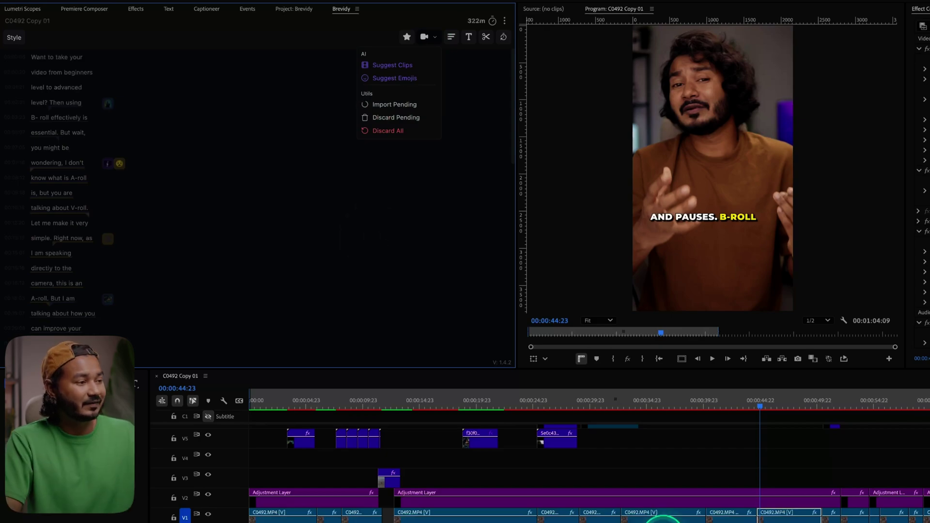
scroll(641, 494, up, 3)
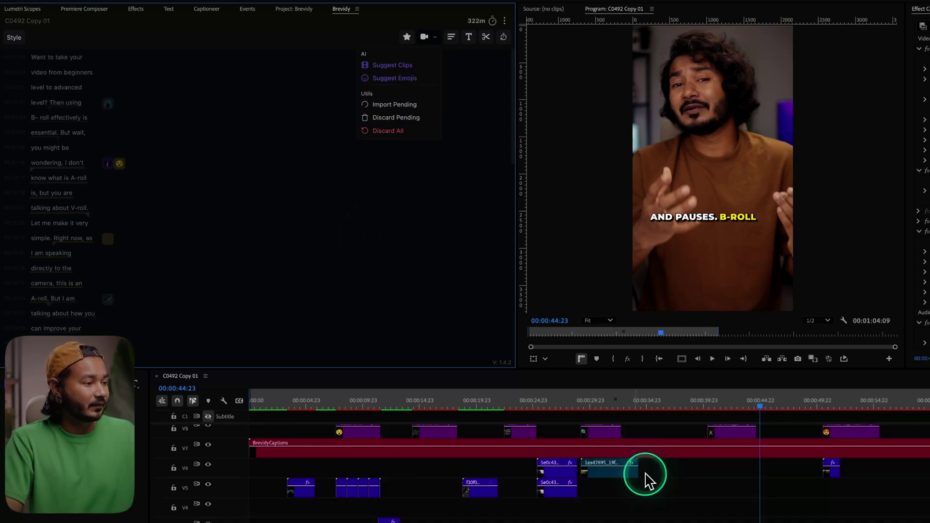
scroll(650, 477, up, 1)
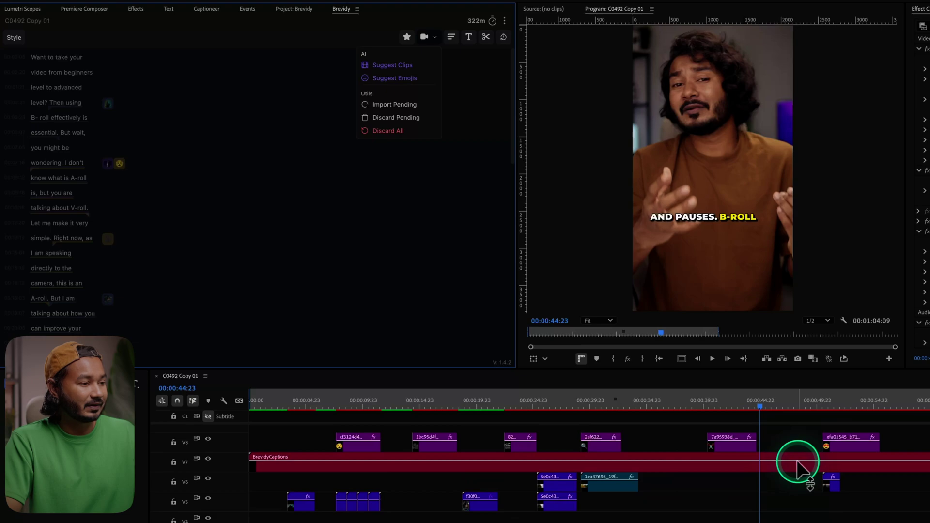
- Preview the imported heart-eyes emoji at 00:00:50:13 and inspect the BrevidyCaptions clip and the 1ea47695 stock clip on V6
click(876, 430)
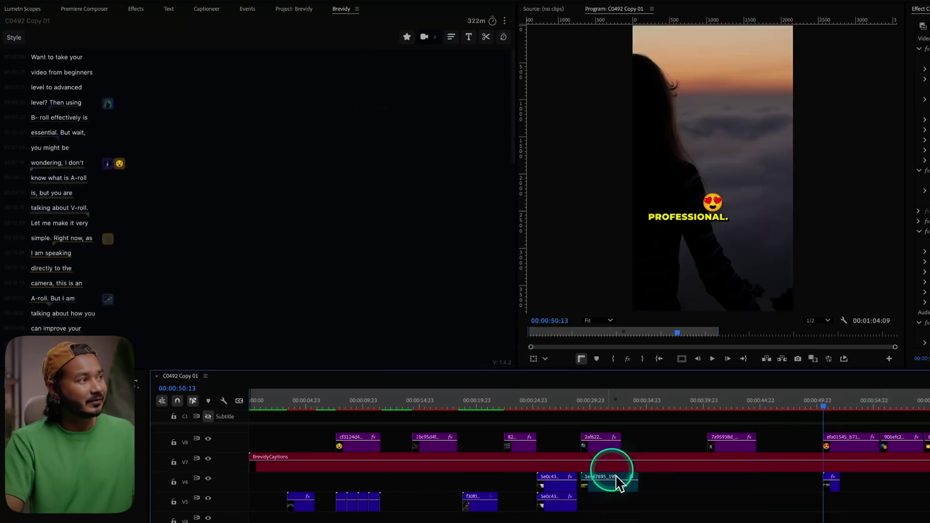
click(633, 466)
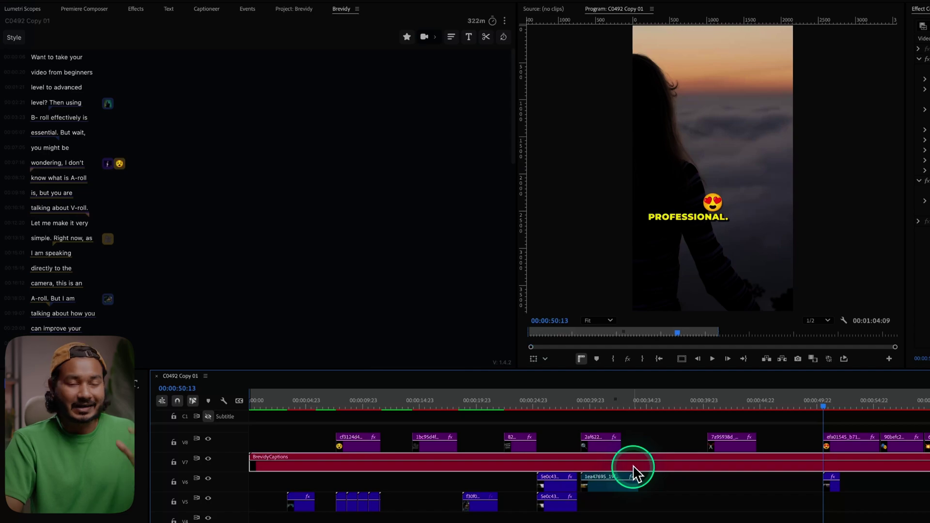
click(625, 481)
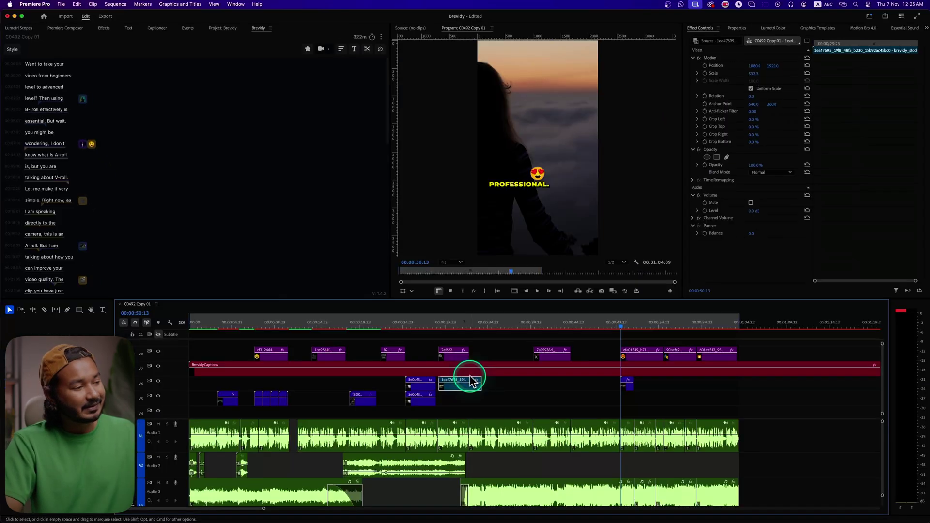